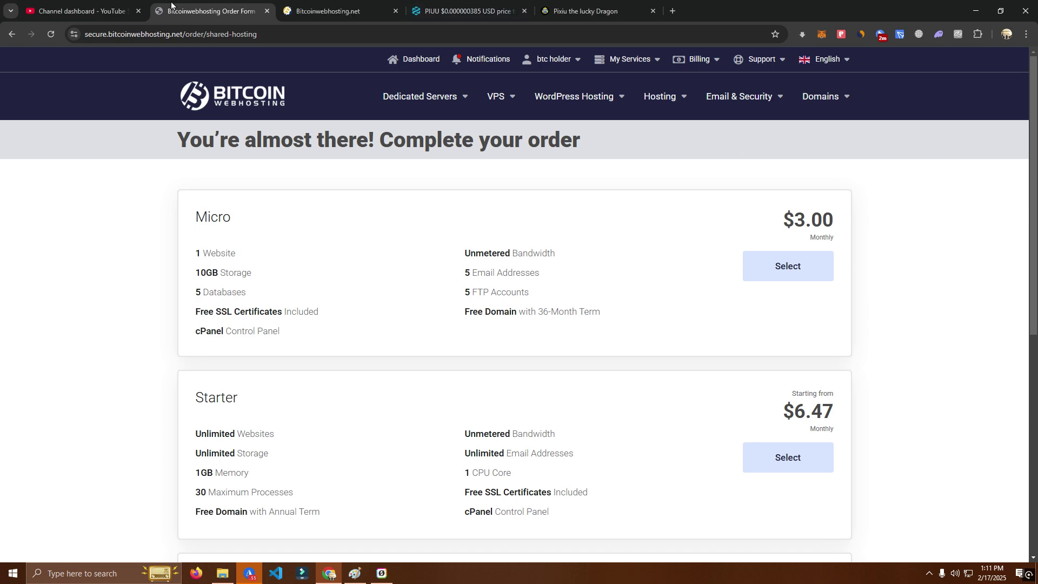
# - Browse the site's dedicated server, VPS location, WordPress and hosting-type menus
pyautogui.scroll(-6, 234, 169)
pyautogui.scroll(6, 457, 341)
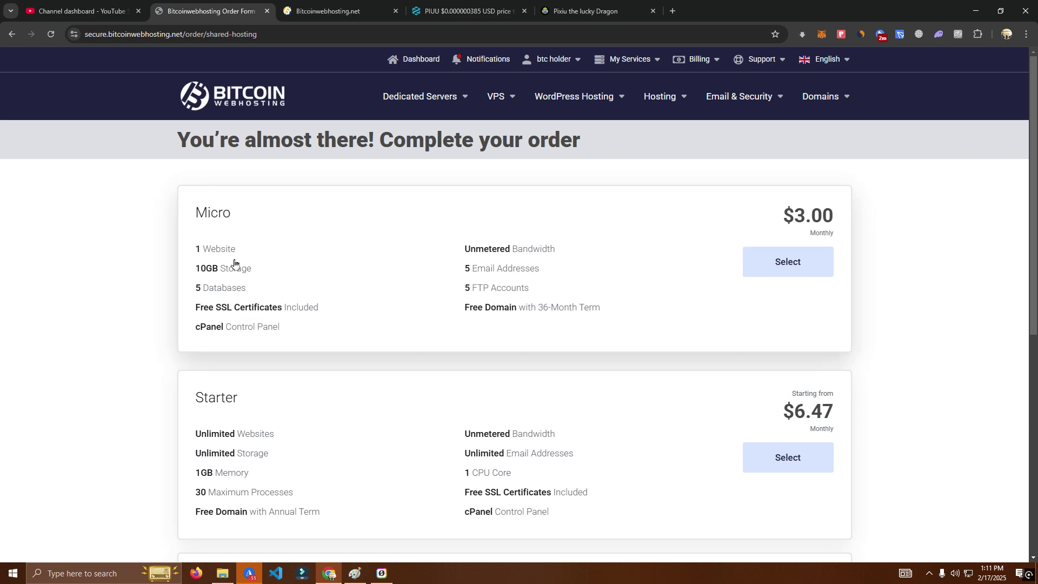
pyautogui.scroll(-5, 211, 208)
pyautogui.scroll(5, 211, 208)
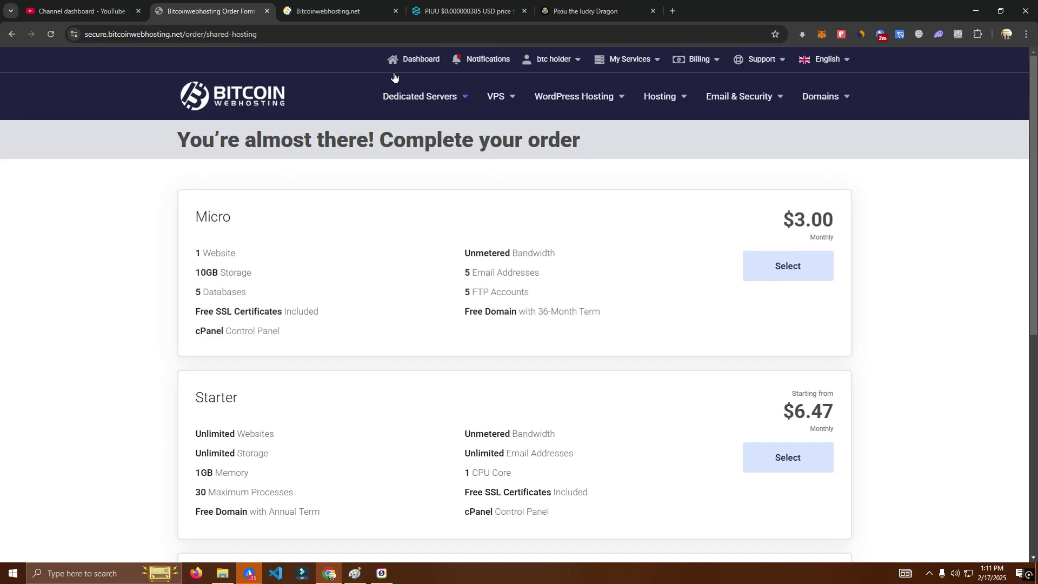
pyautogui.click(445, 99)
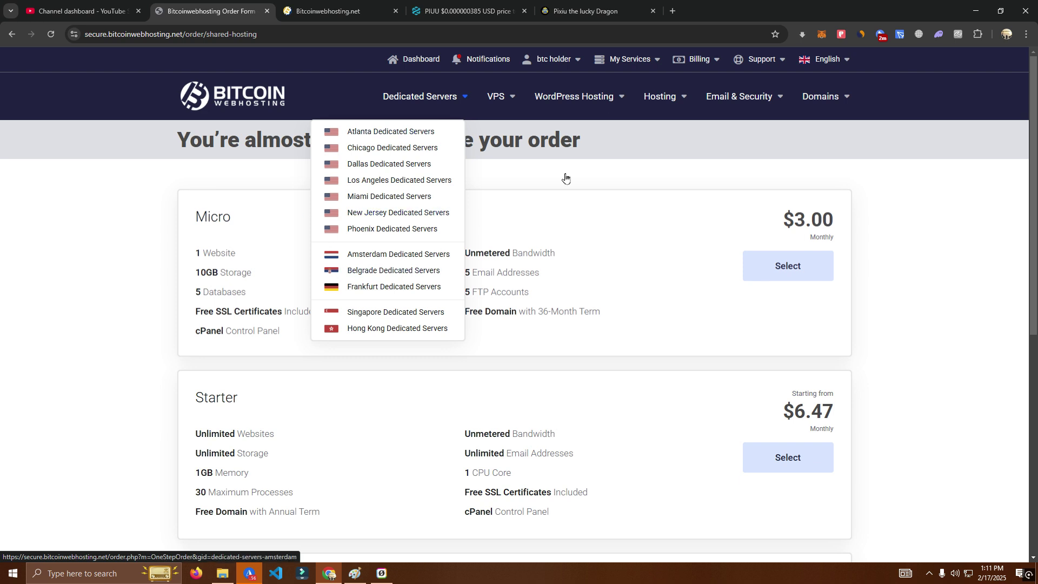
pyautogui.click(509, 95)
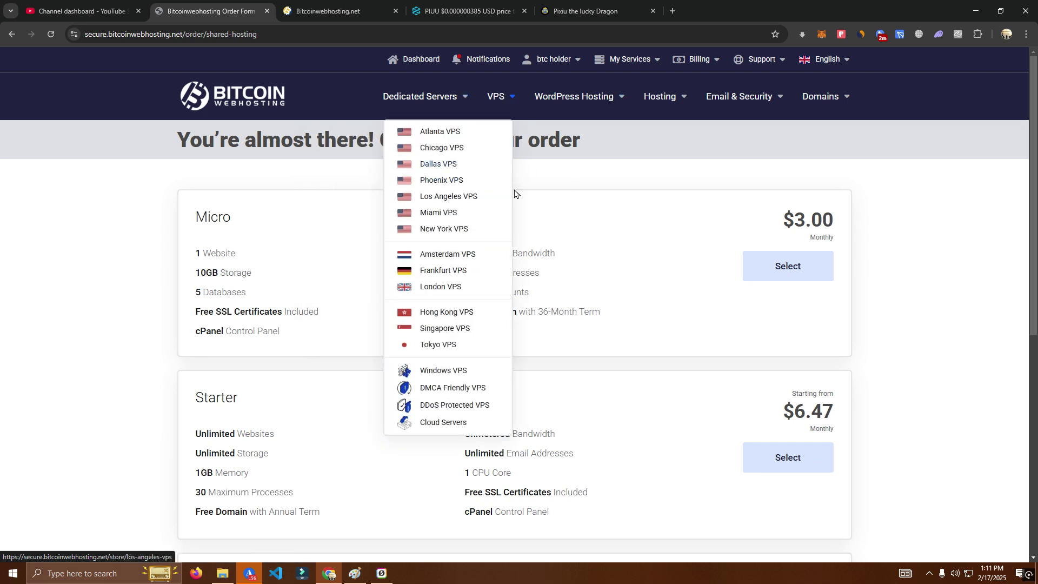
pyautogui.click(614, 100)
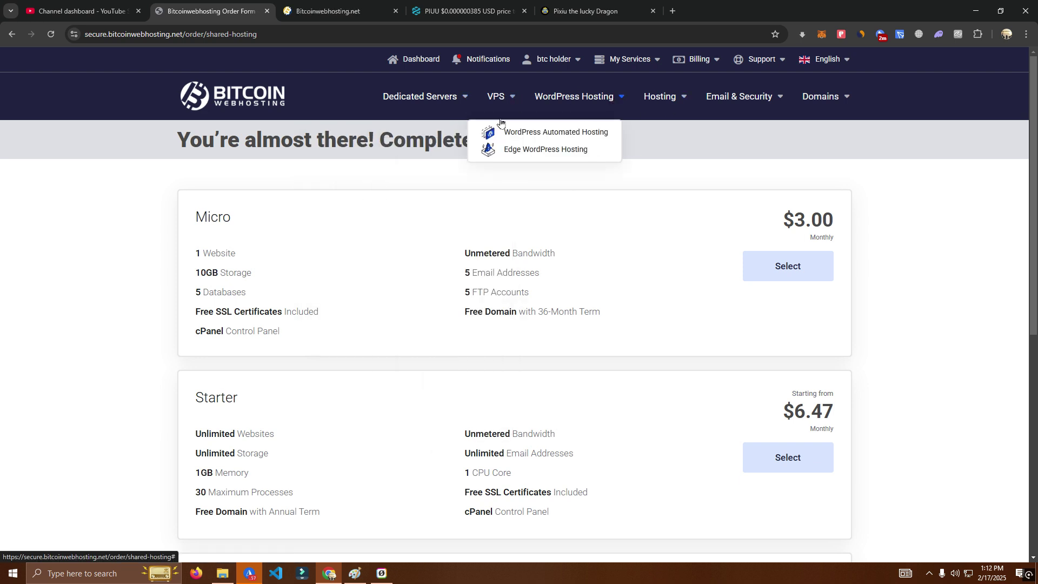
pyautogui.click(669, 101)
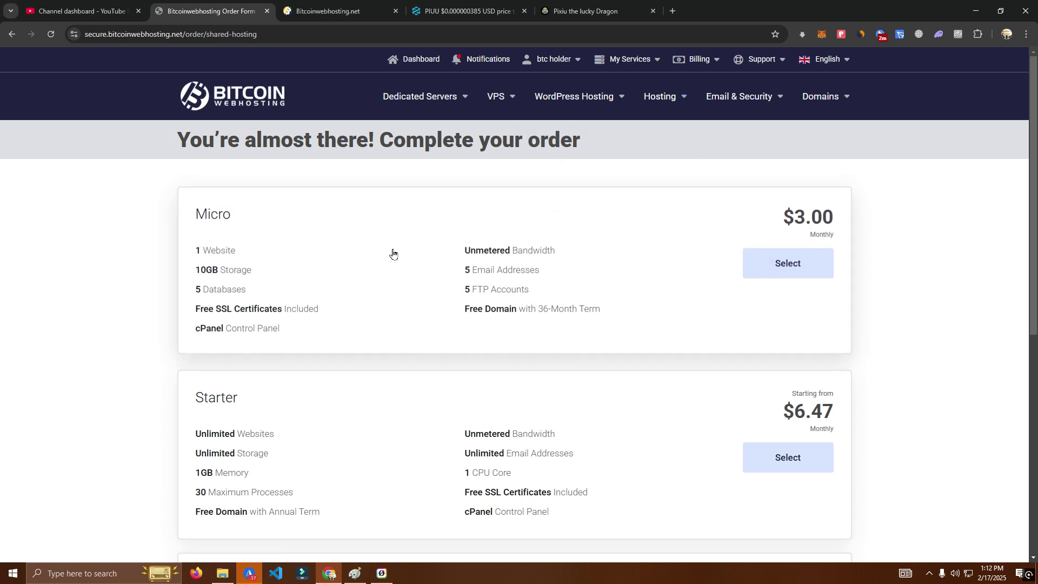
pyautogui.scroll(-1, 393, 254)
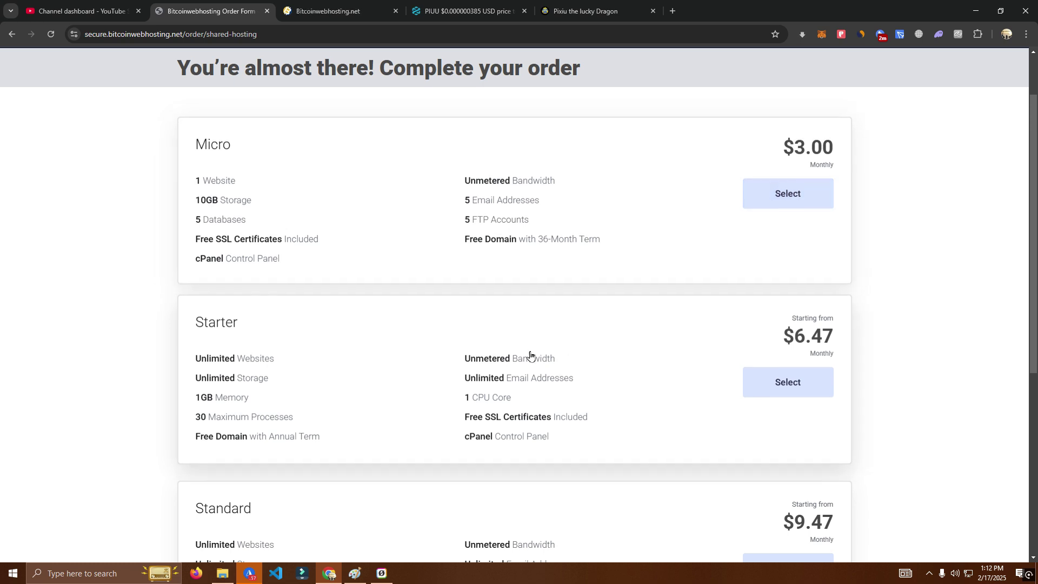
pyautogui.scroll(-1, 278, 355)
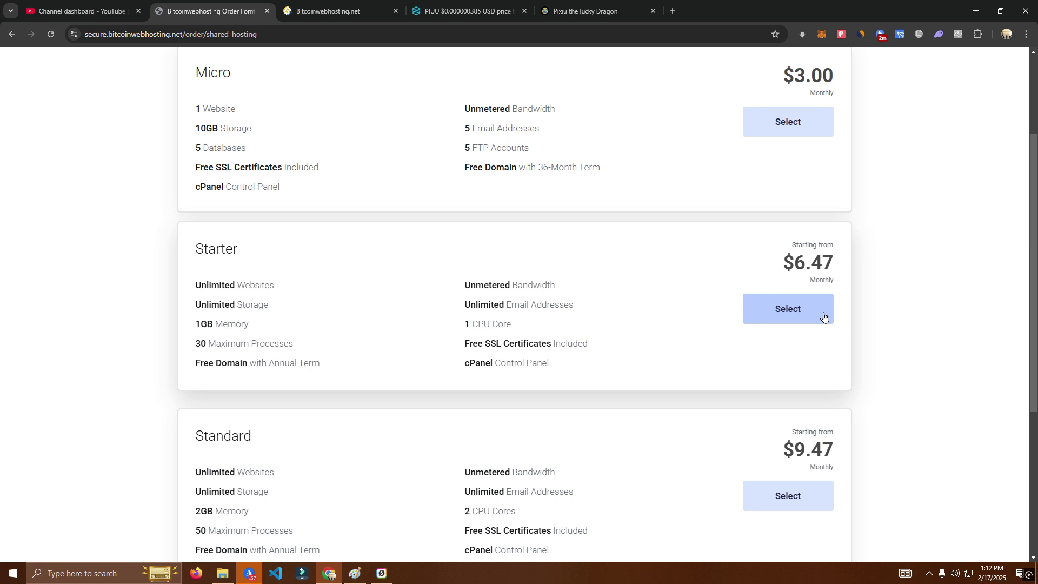
pyautogui.scroll(1, 765, 309)
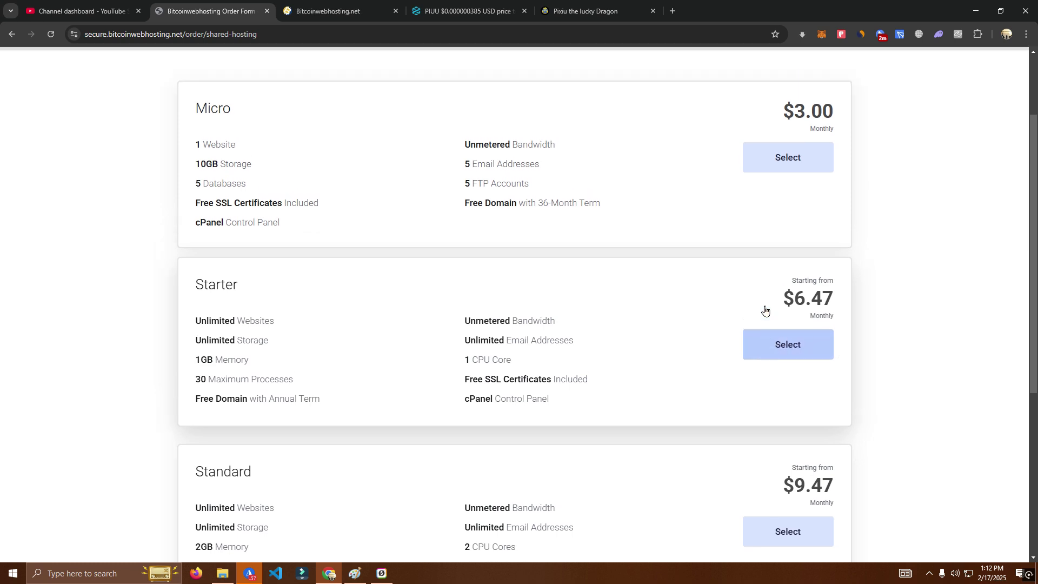
pyautogui.scroll(2, 765, 309)
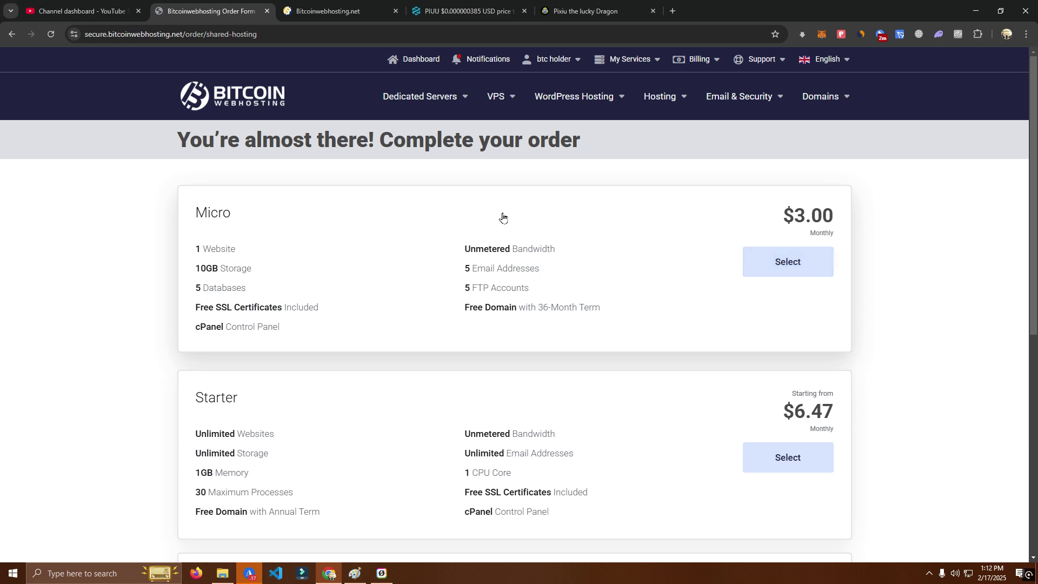
pyautogui.scroll(-4, 681, 269)
pyautogui.scroll(4, 681, 269)
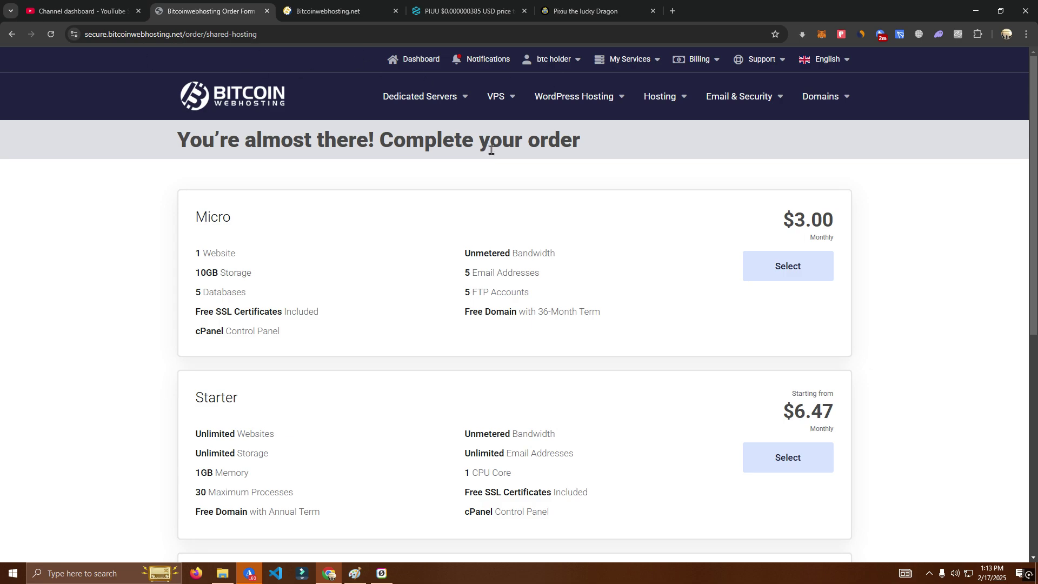
pyautogui.scroll(-5, 453, 188)
pyautogui.scroll(5, 419, 204)
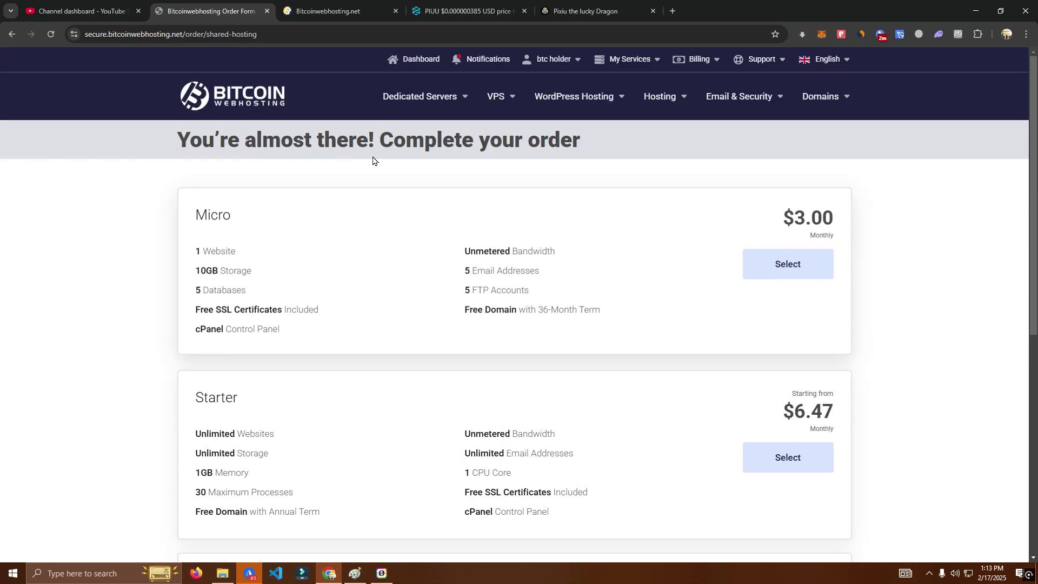
# - Look over the site's homepage, then go back to the hosting order form
pyautogui.hotkey('ctrl', 'Tab')
pyautogui.scroll(-15, 389, 152)
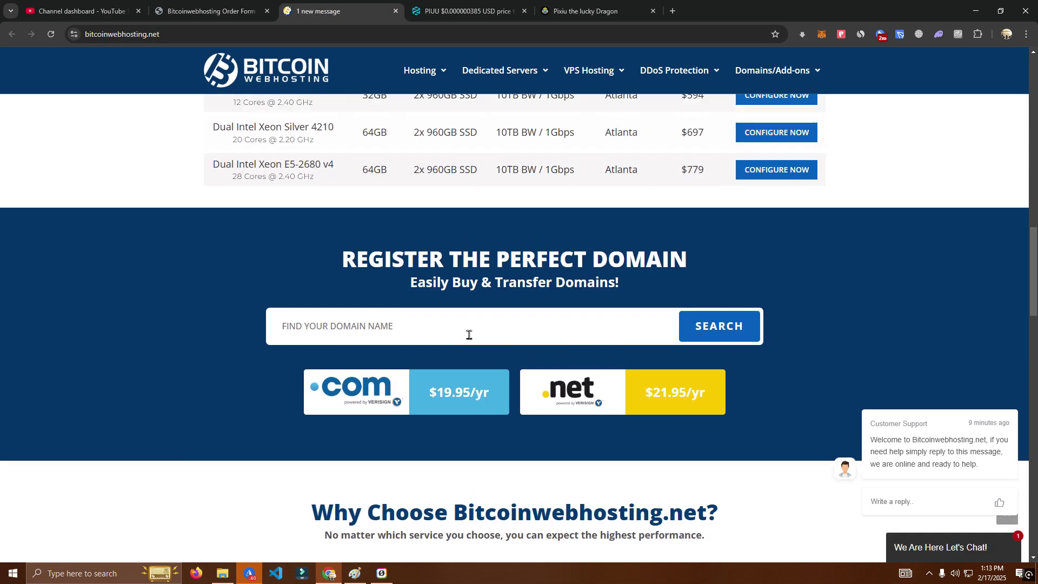
pyautogui.scroll(5, 425, 342)
pyautogui.scroll(9, 425, 342)
pyautogui.scroll(-5, 295, 398)
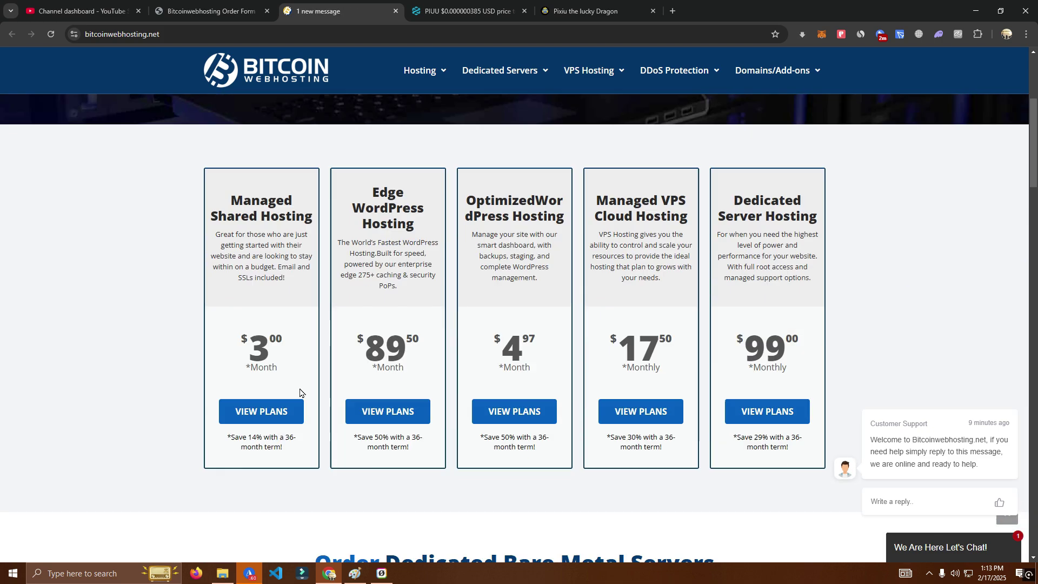
pyautogui.scroll(1, 271, 335)
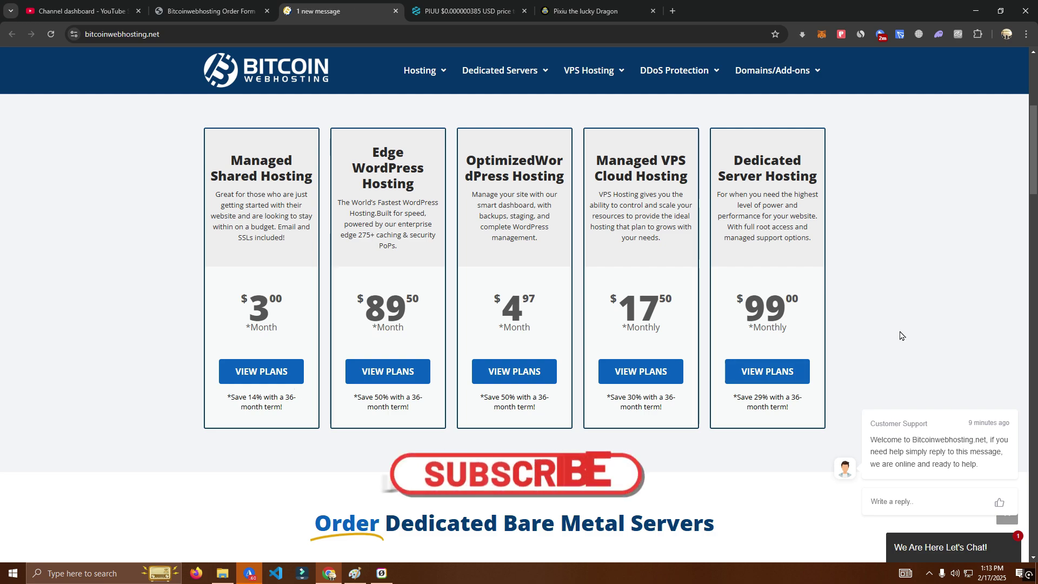
pyautogui.scroll(1, 517, 319)
pyautogui.scroll(5, 518, 319)
pyautogui.scroll(-15, 610, 338)
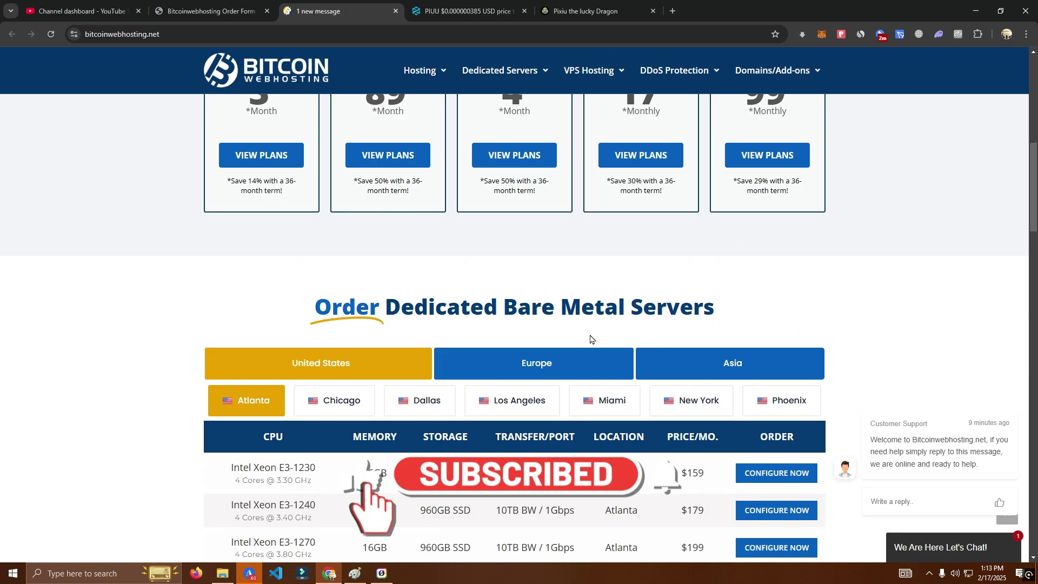
pyautogui.scroll(3, 335, 244)
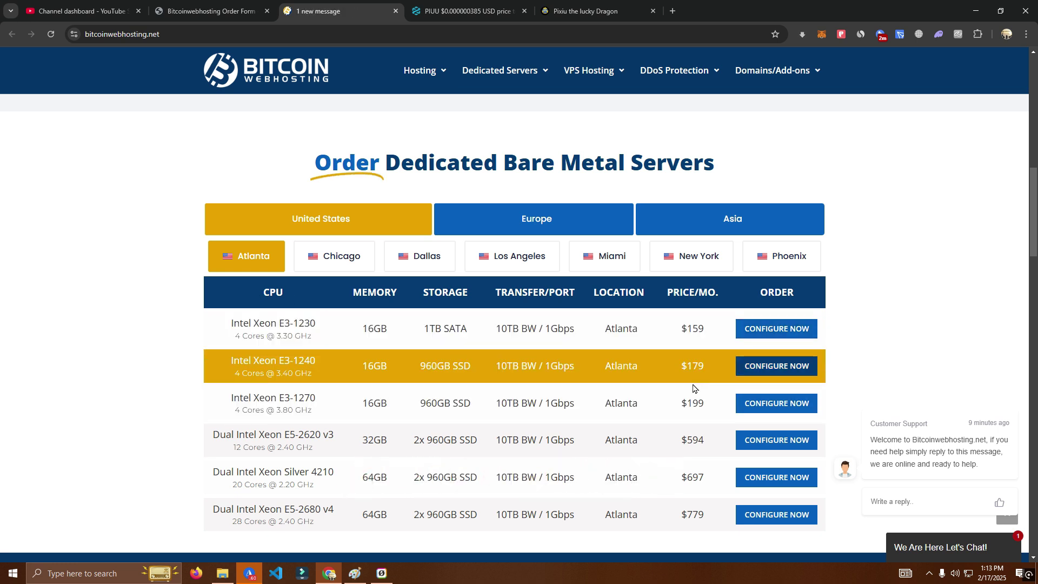
pyautogui.scroll(7, 563, 368)
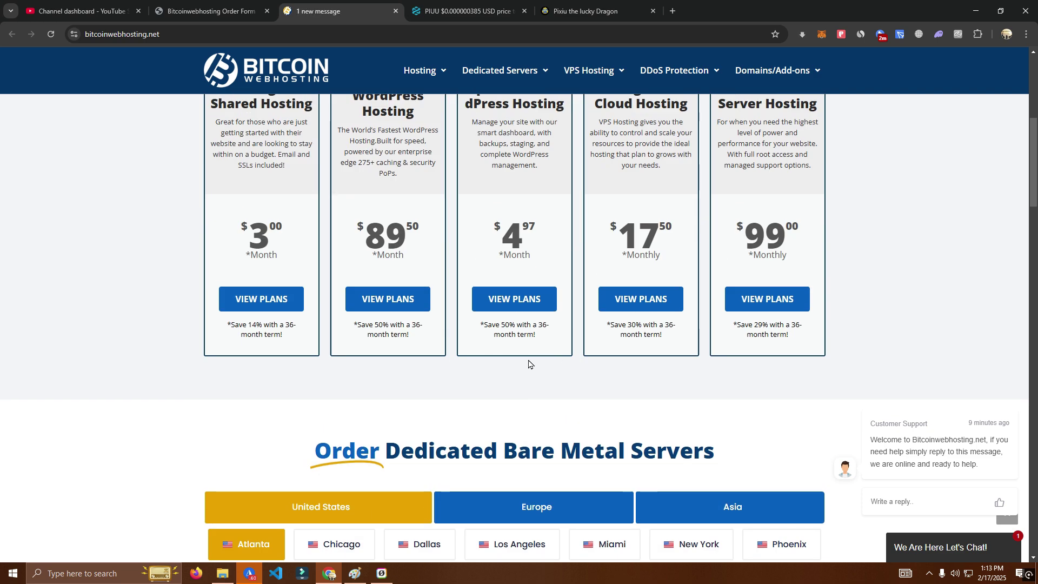
pyautogui.scroll(2, 262, 366)
pyautogui.scroll(-3, 229, 373)
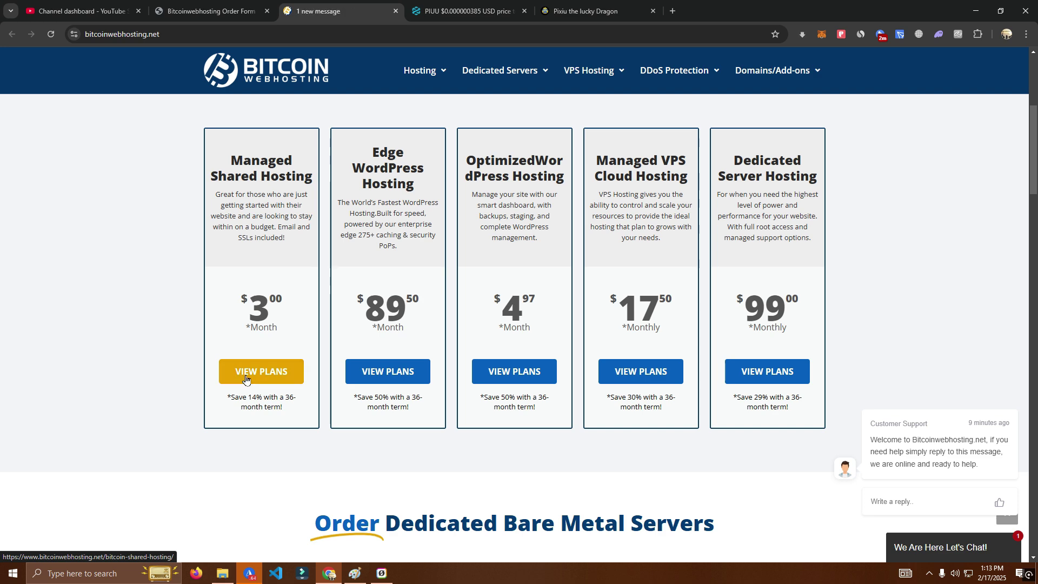
pyautogui.scroll(5, 243, 389)
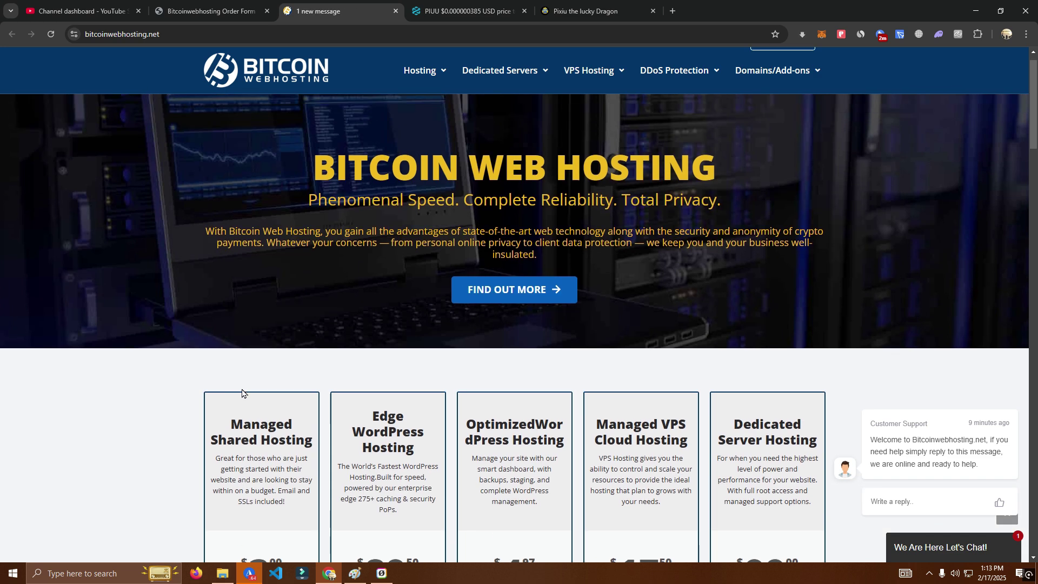
pyautogui.click(254, 7)
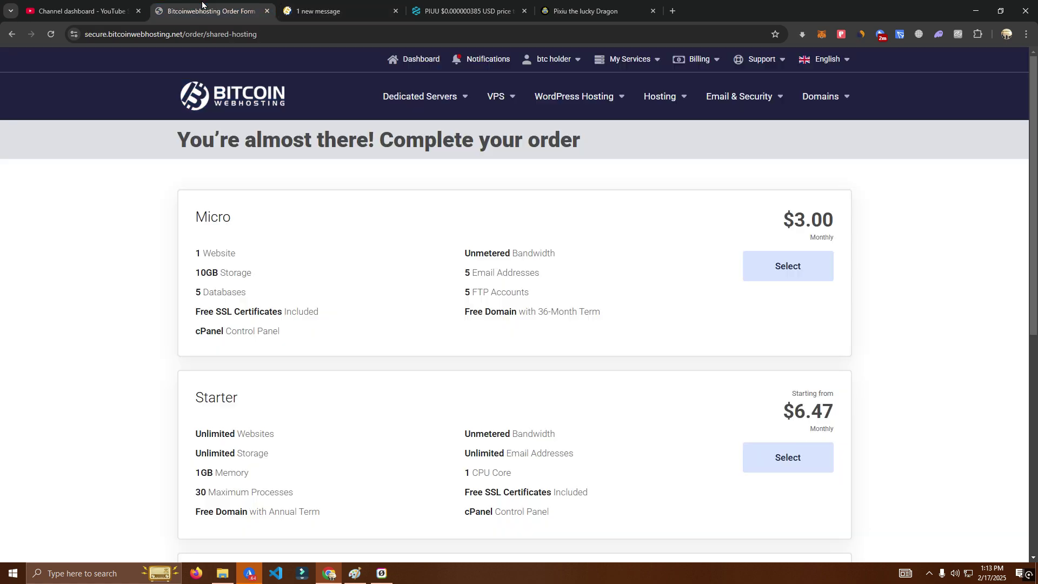
# - From the homepage, open the shared hosting plans and buy the $3 Micro Starter plan
pyautogui.click(343, 4)
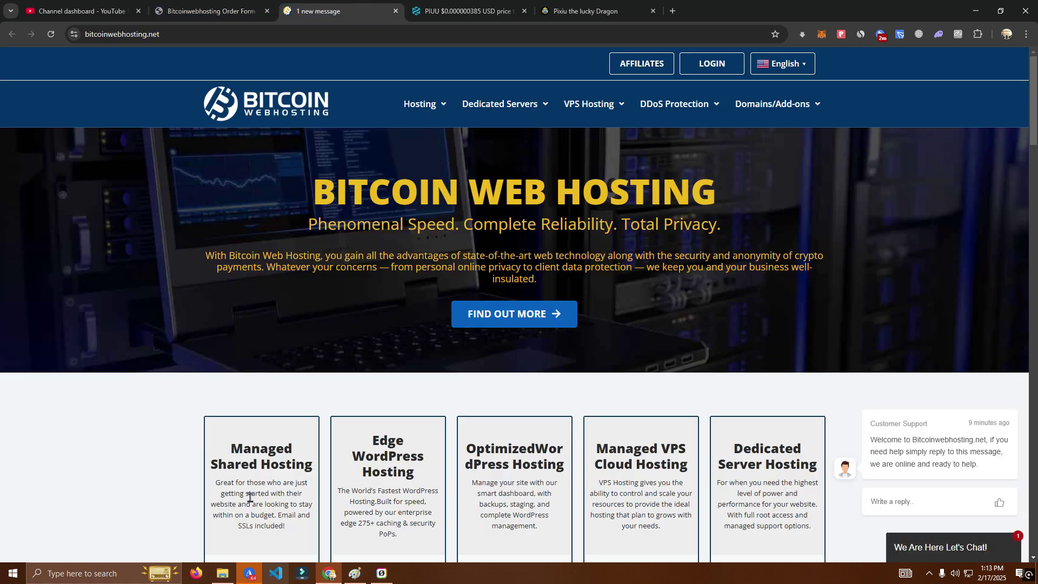
pyautogui.scroll(-5, 278, 301)
pyautogui.click(262, 227)
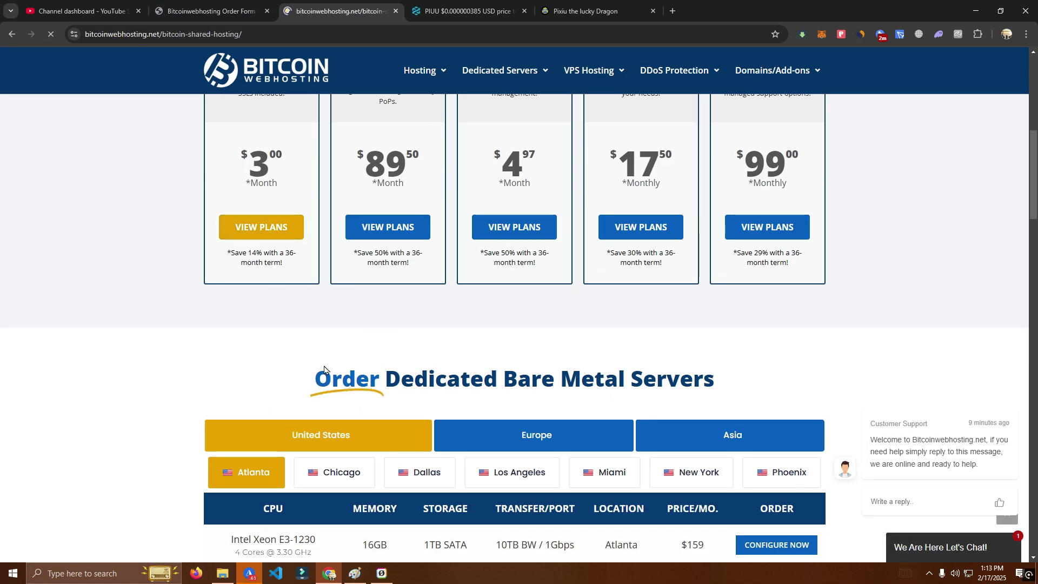
pyautogui.scroll(-6, 352, 314)
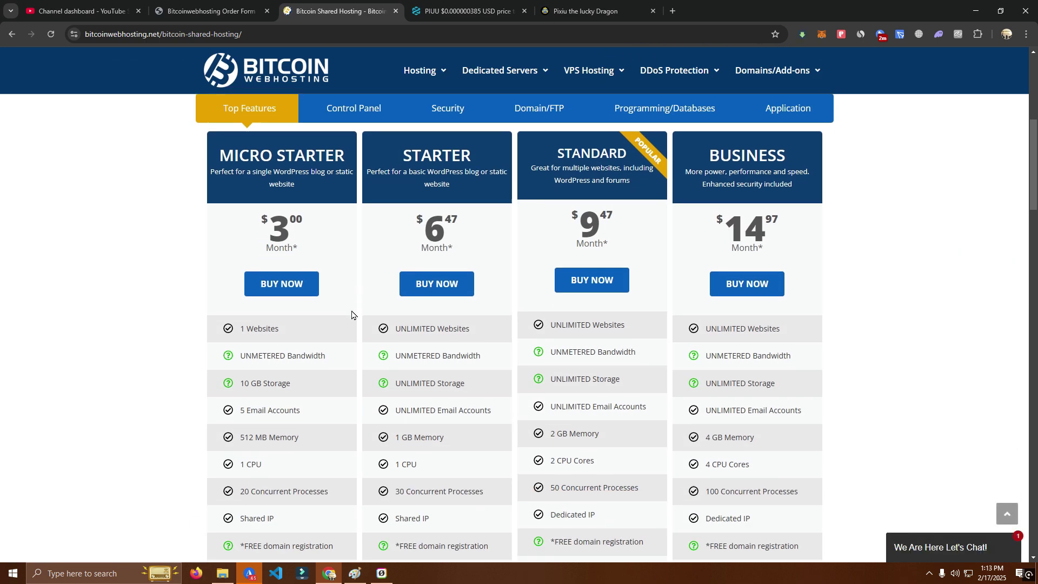
pyautogui.scroll(-1, 139, 284)
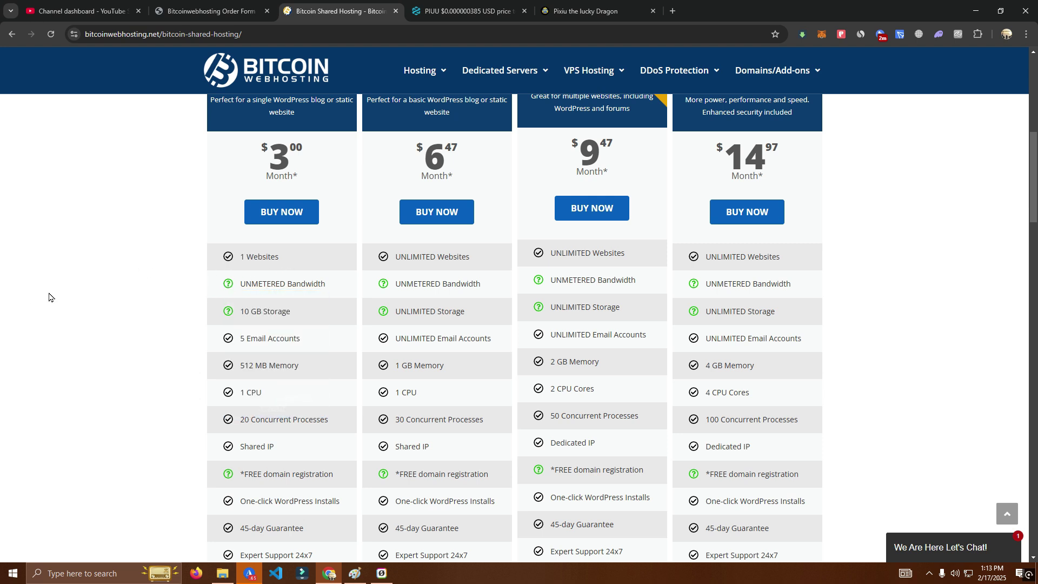
pyautogui.scroll(-1, 144, 343)
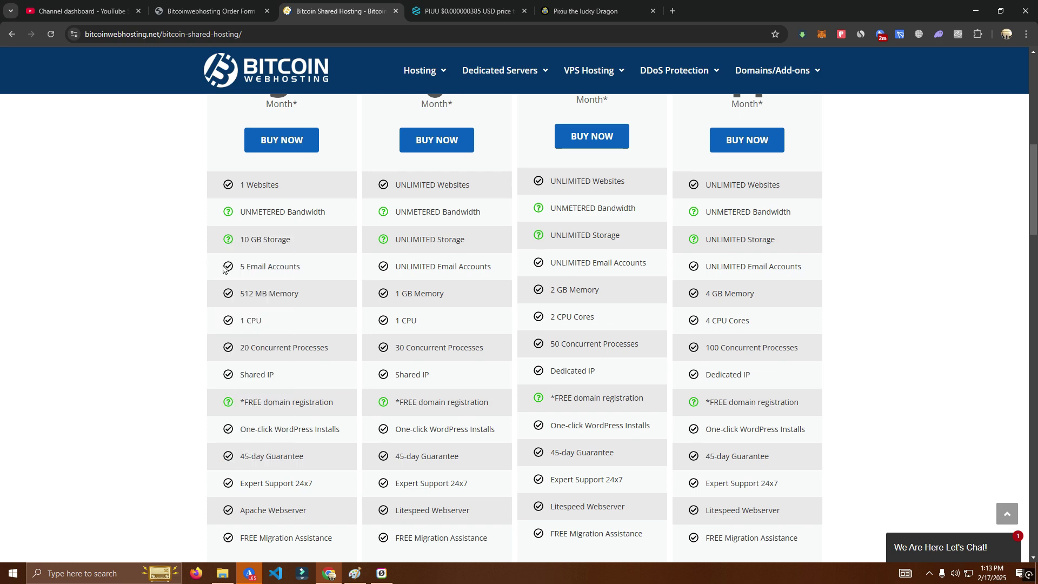
pyautogui.scroll(-1, 141, 314)
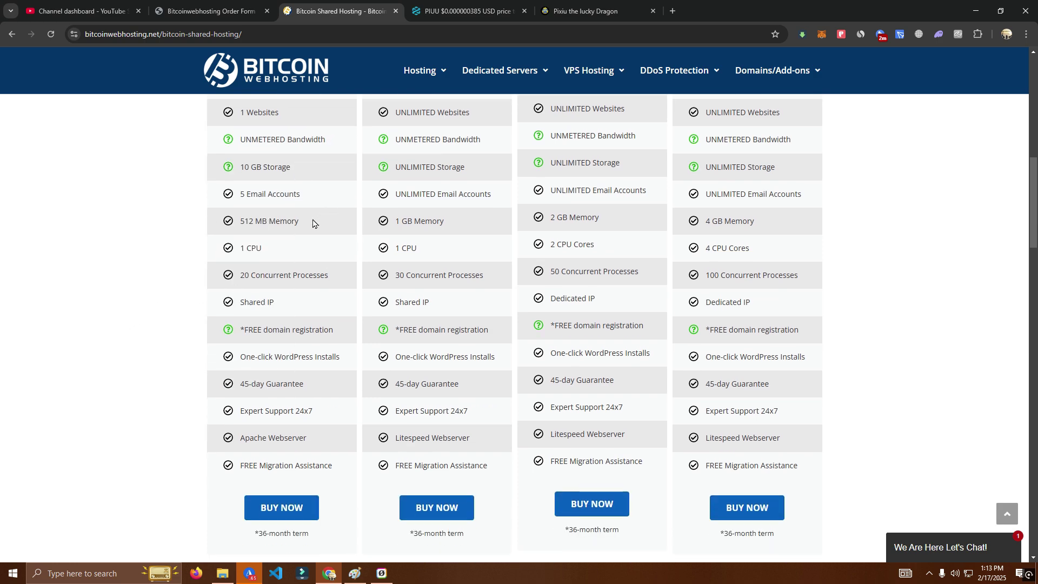
pyautogui.scroll(-2, 312, 224)
pyautogui.click(290, 371)
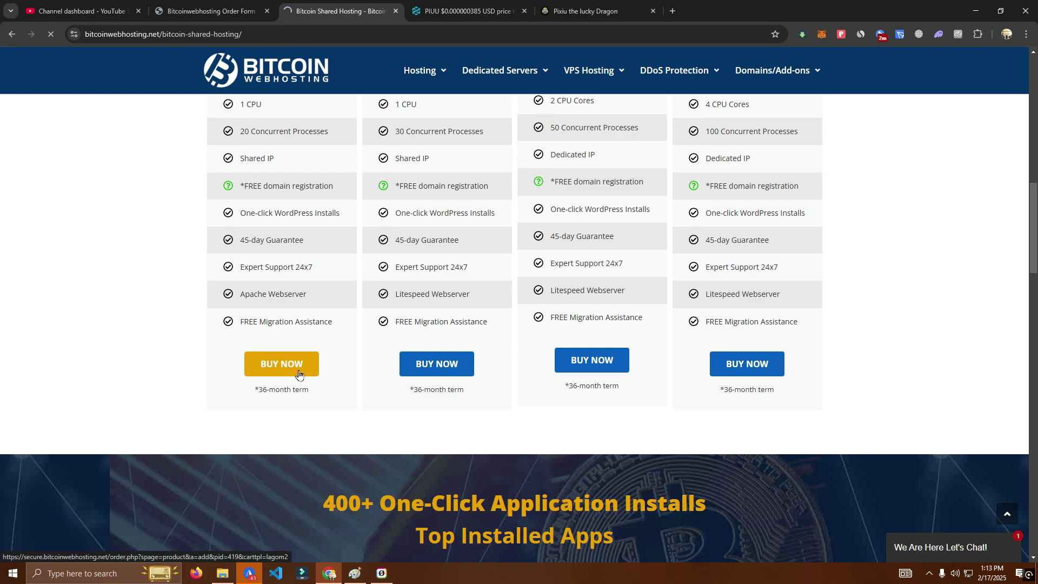
# - Select Annually billing for Micro Starter so the Order Summary shows $42.00
pyautogui.scroll(7, 268, 373)
pyautogui.scroll(-10, 265, 396)
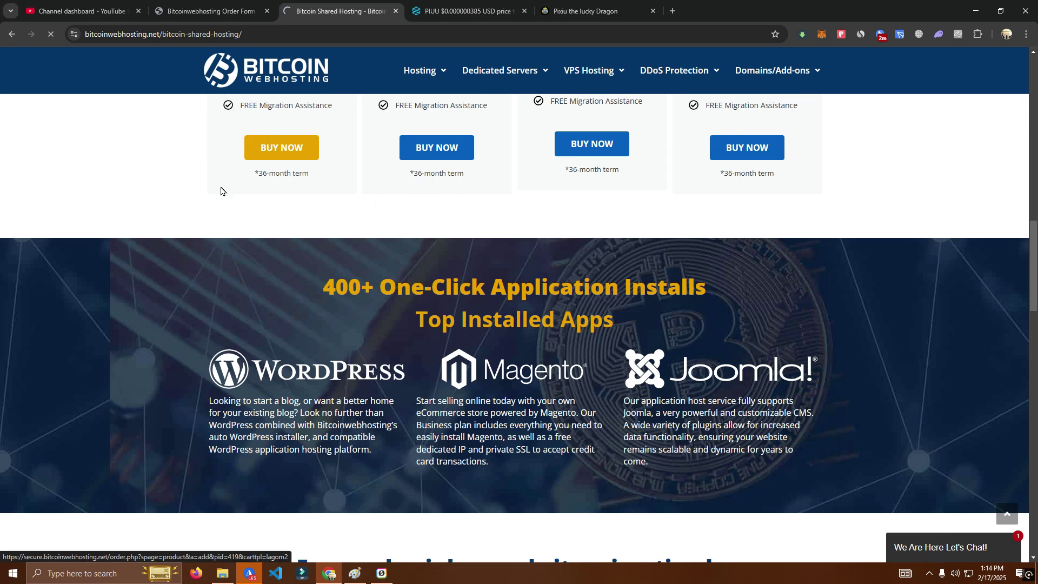
pyautogui.scroll(4, 227, 216)
pyautogui.scroll(8, 236, 248)
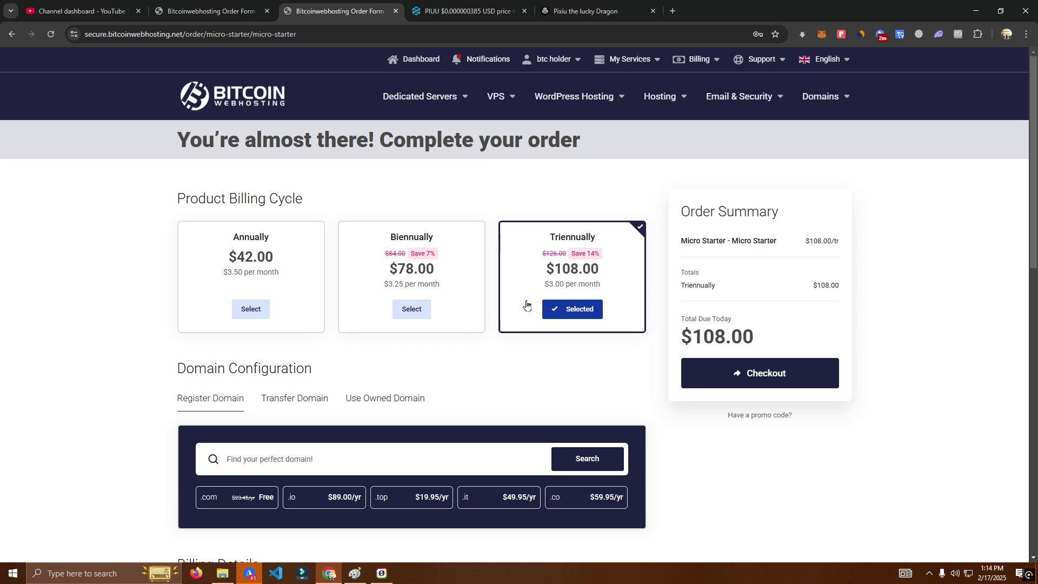
pyautogui.click(253, 306)
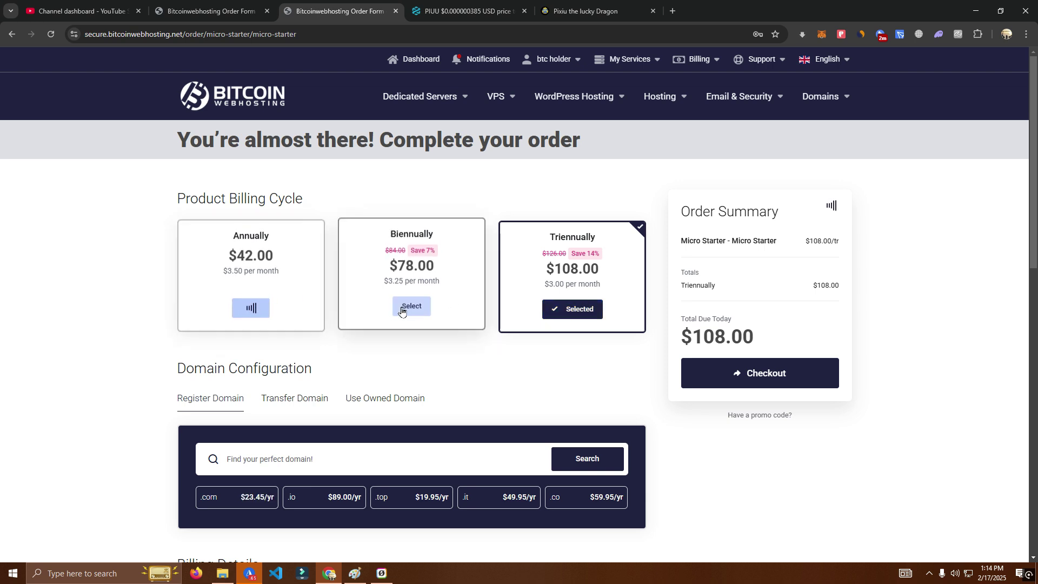
pyautogui.scroll(-4, 611, 314)
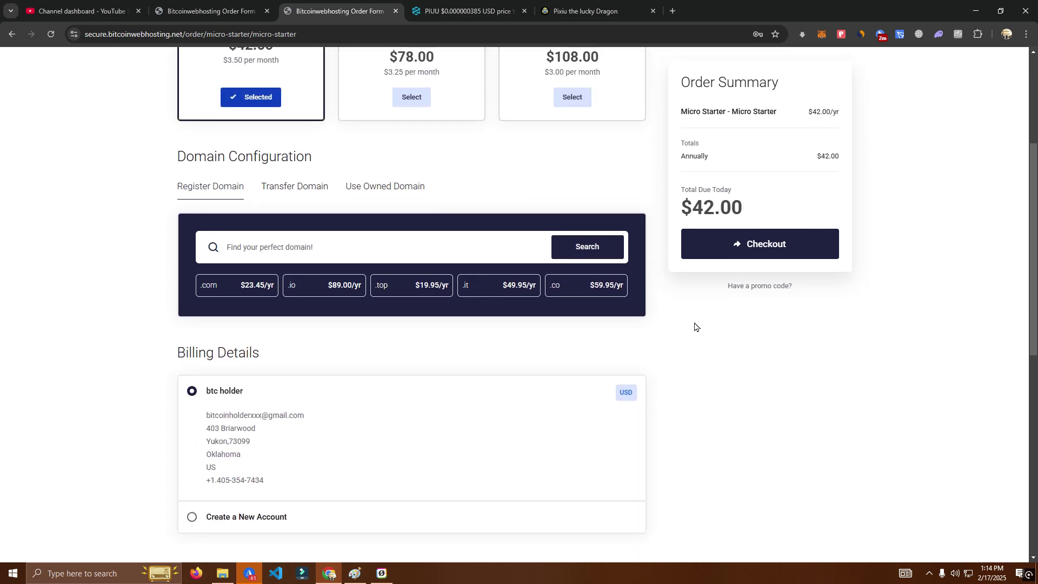
pyautogui.scroll(4, 695, 327)
# - Proceed to checkout and search for the domain joeydev.com, which is unavailable
pyautogui.click(757, 372)
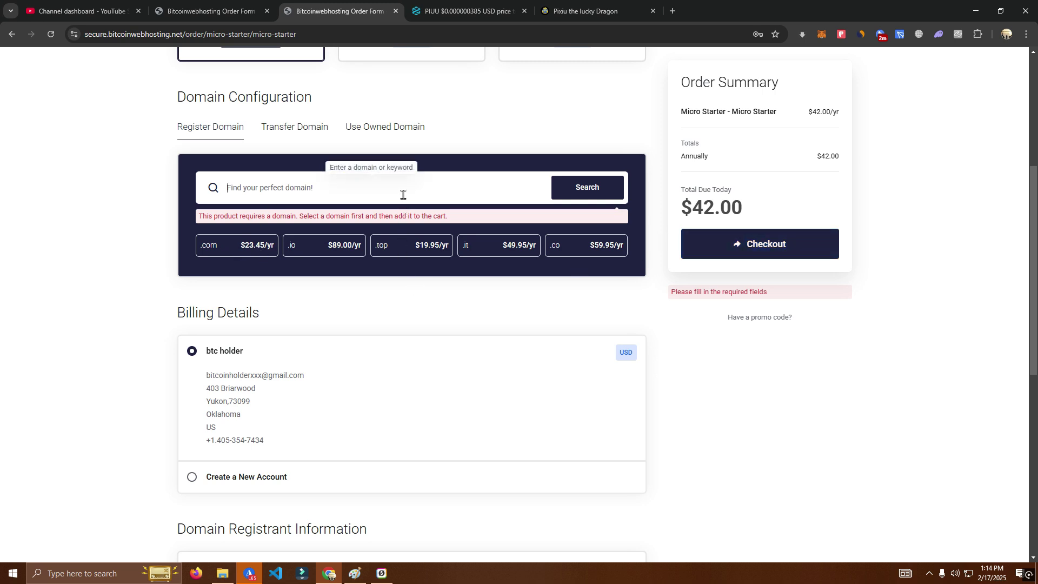
pyautogui.write('l')
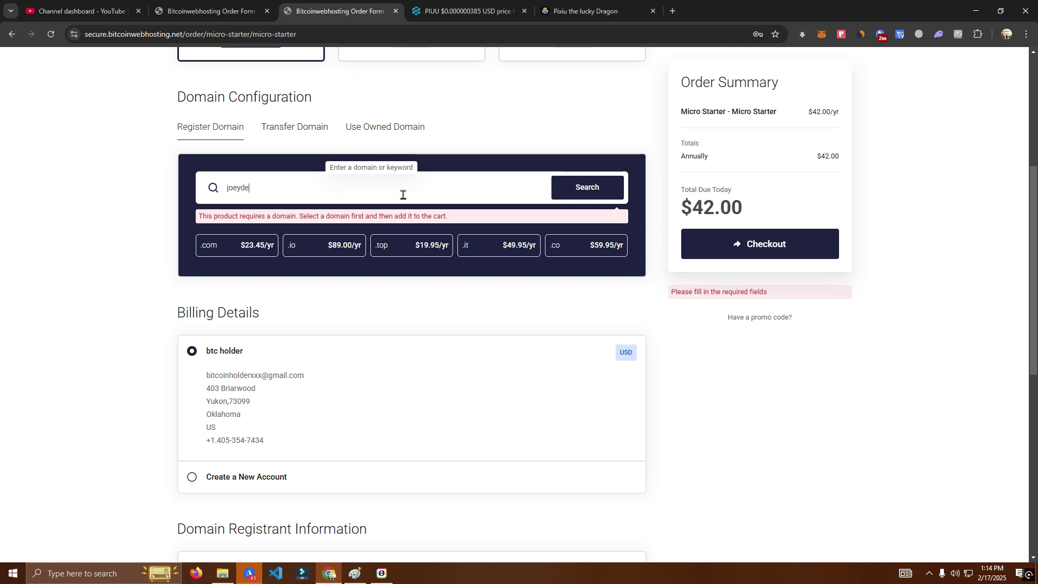
pyautogui.write('oeydev.com')
pyautogui.press('Return')
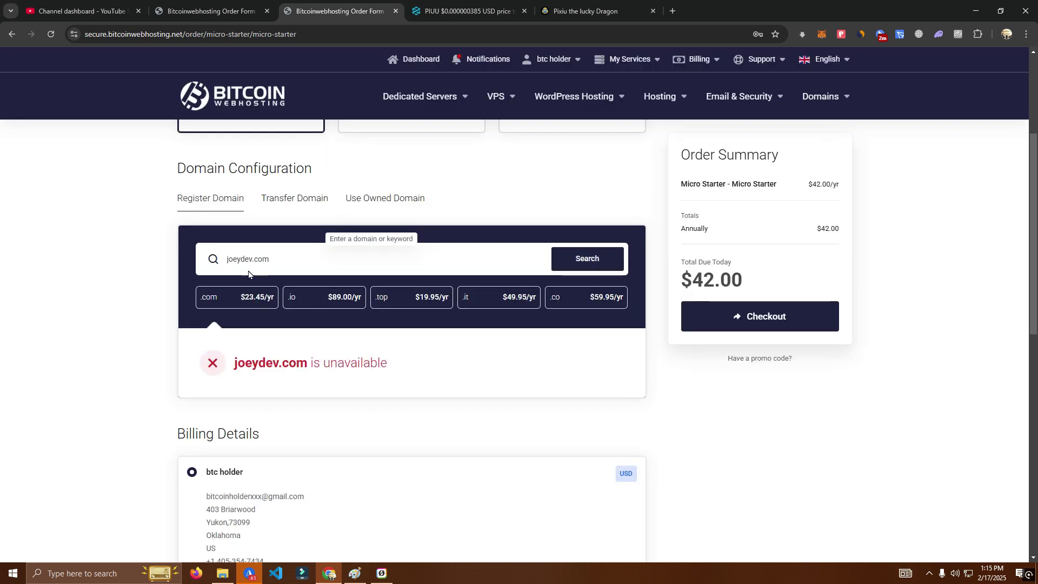
# - Change the domain search to joeasfaydev.com, found available at $23.45/yr
pyautogui.click(248, 263)
pyautogui.press('BackSpace')
pyautogui.write('asfay')
pyautogui.click(612, 272)
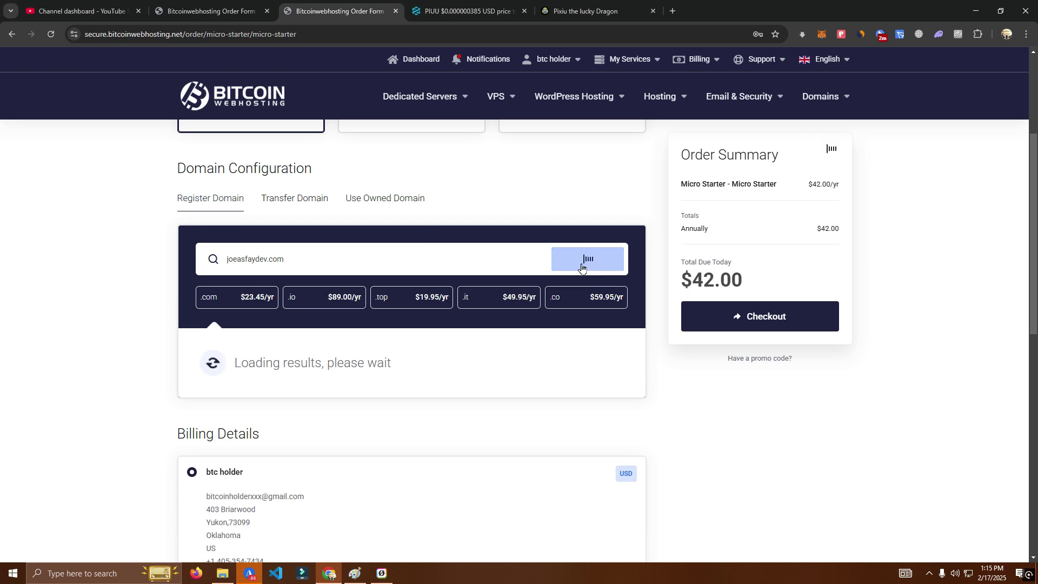
pyautogui.scroll(-1, 579, 274)
pyautogui.scroll(4, 262, 529)
pyautogui.scroll(-1, 497, 456)
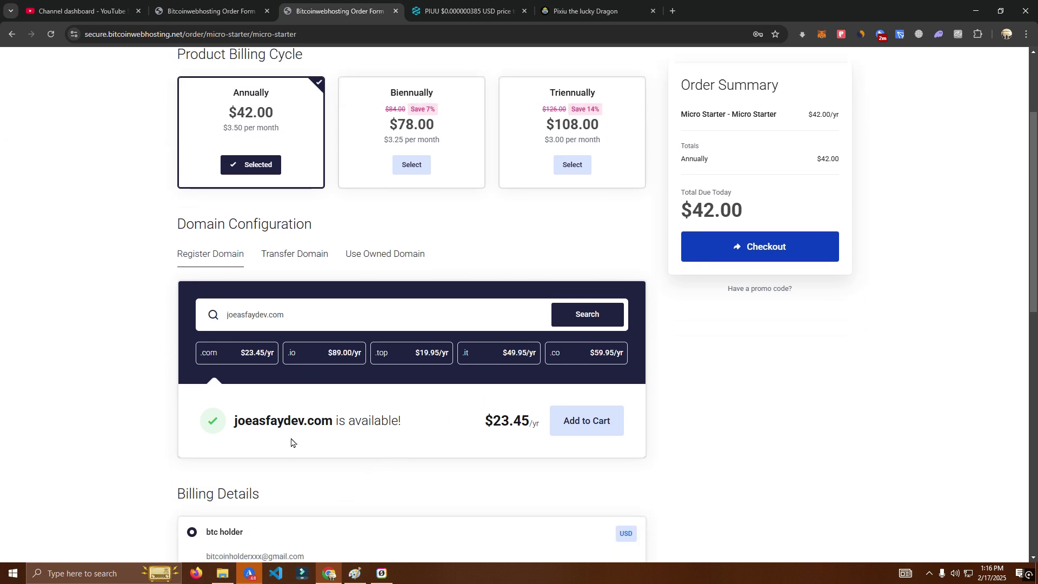
pyautogui.scroll(2, 422, 462)
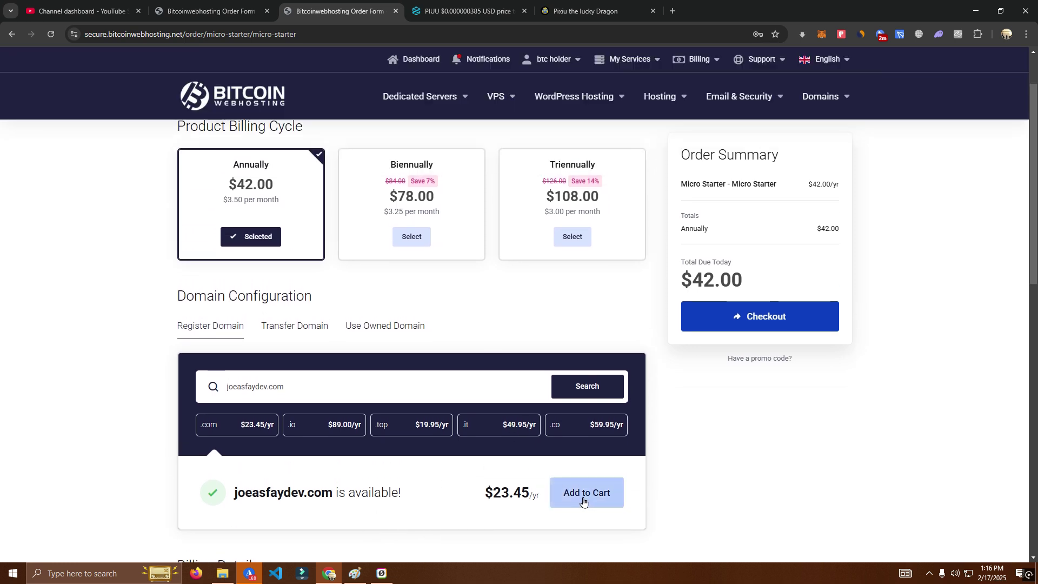
# - Add joeasfaydev.com at $23.45/yr to the cart
pyautogui.moveTo(533, 491); pyautogui.dragTo(493, 491)
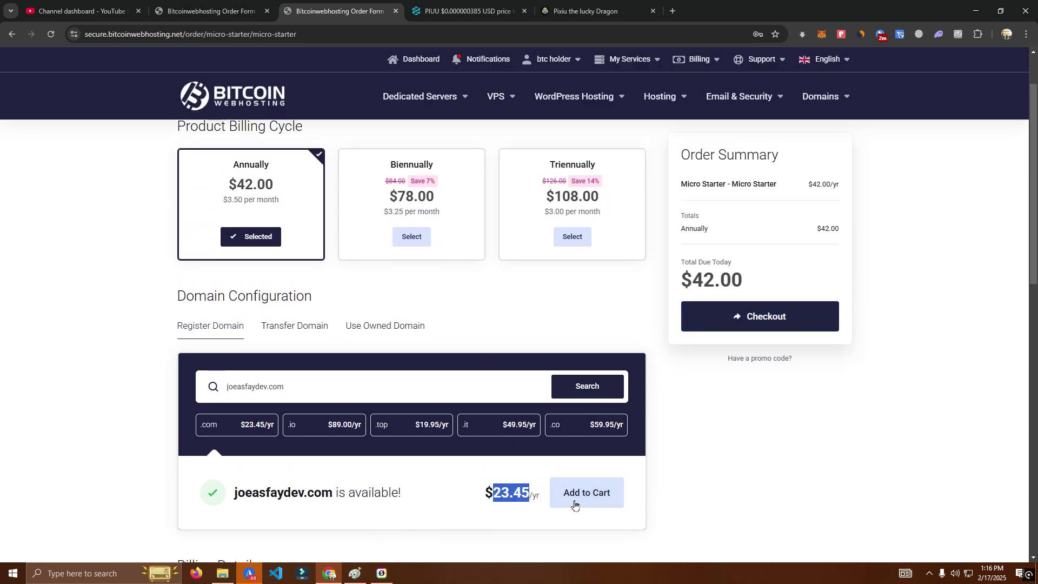
pyautogui.click(575, 501)
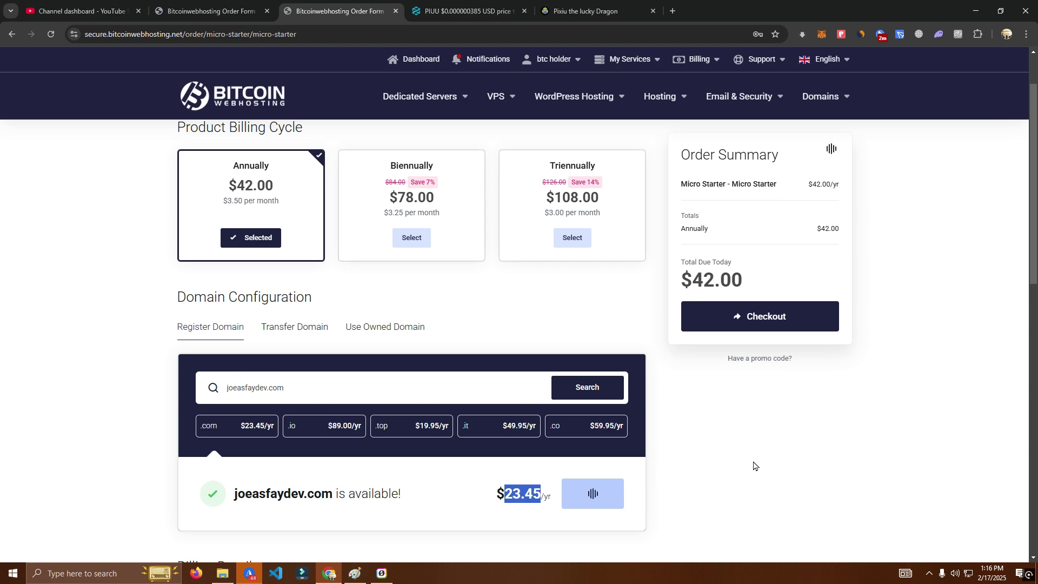
pyautogui.scroll(1, 755, 466)
pyautogui.scroll(-5, 754, 465)
pyautogui.scroll(2, 738, 463)
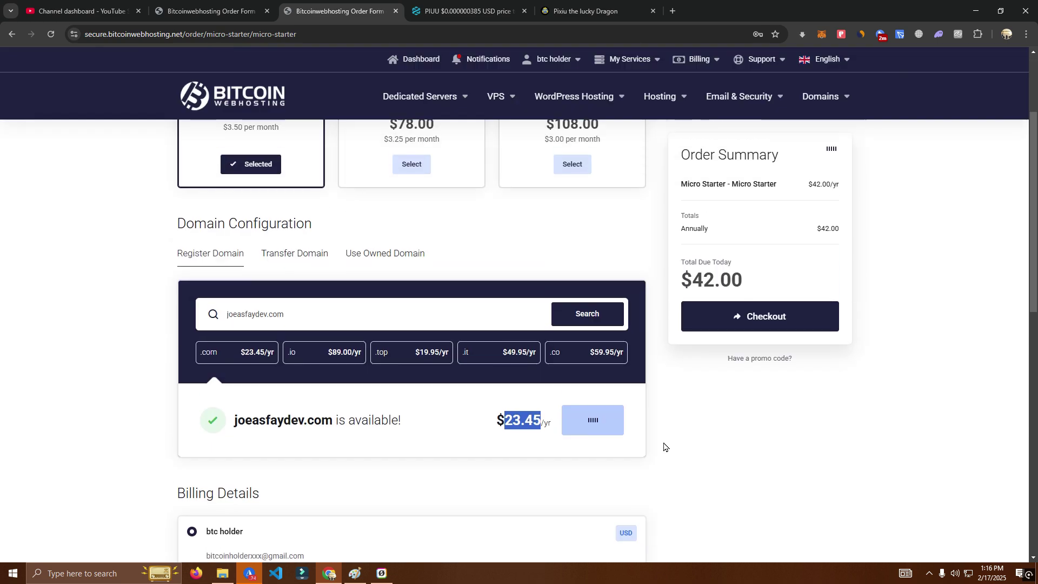
pyautogui.scroll(1, 760, 454)
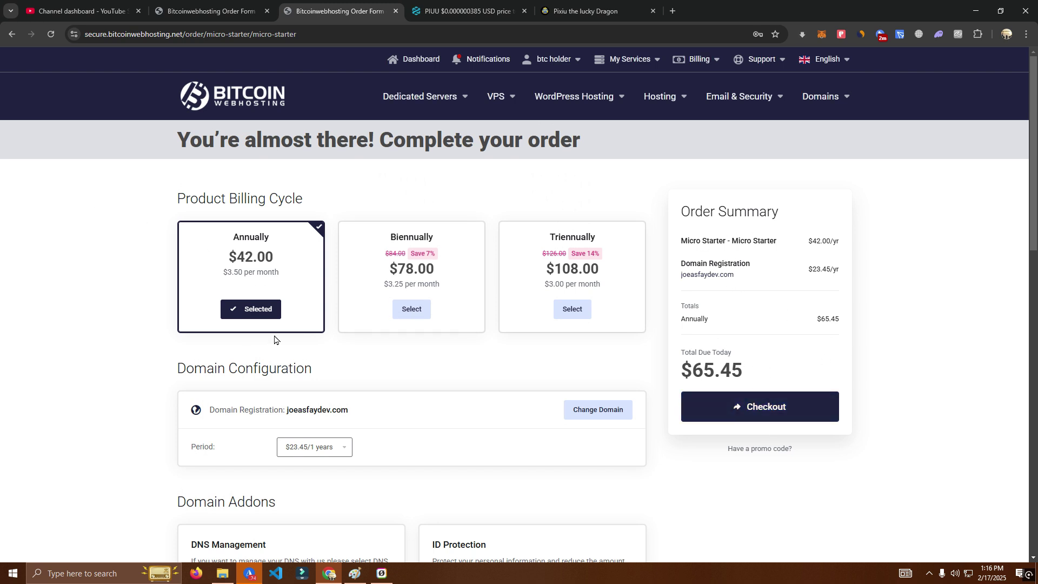
pyautogui.scroll(-4, 468, 394)
pyautogui.scroll(4, 568, 407)
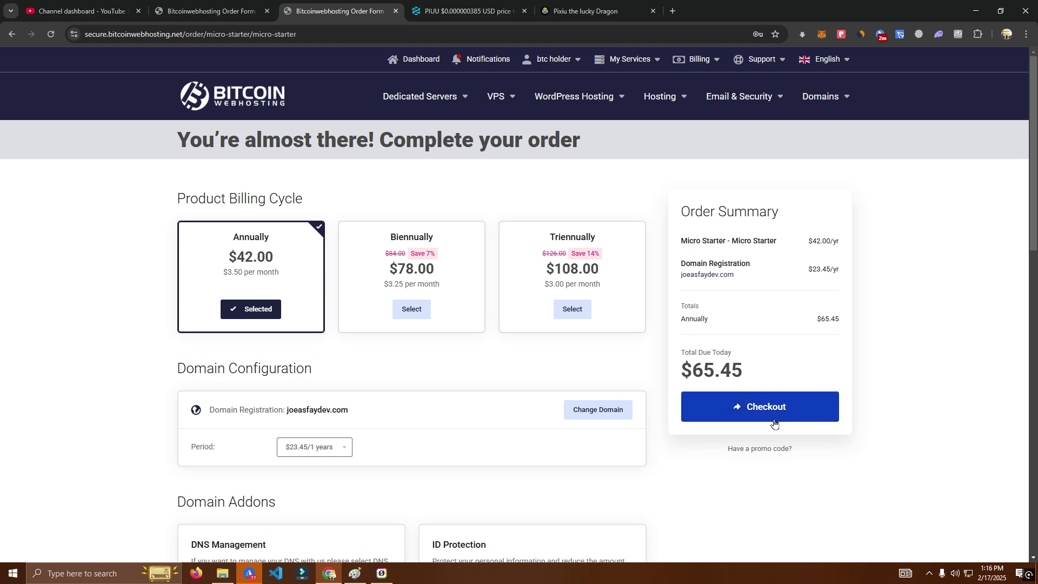
pyautogui.scroll(-7, 513, 412)
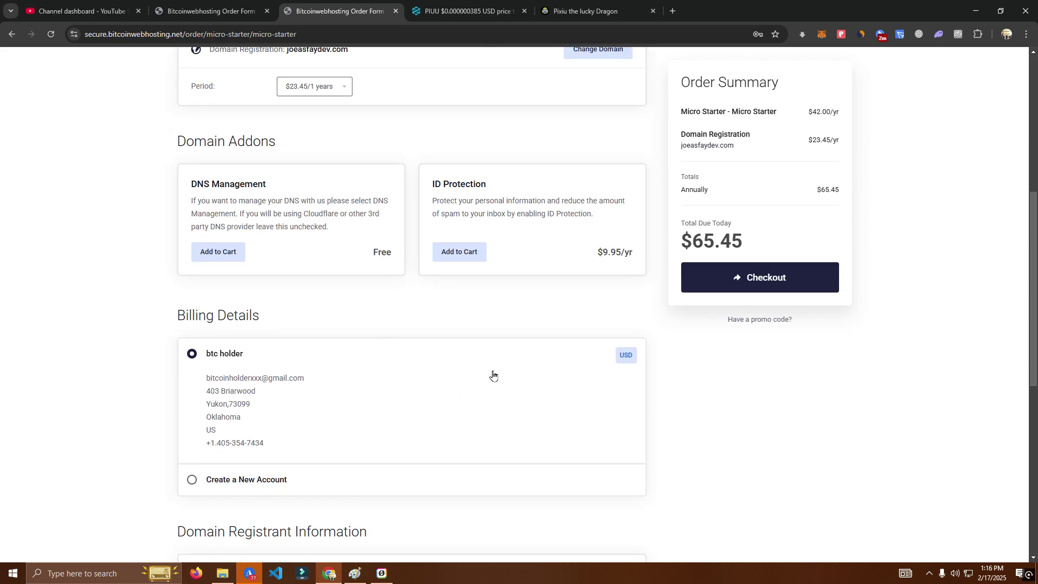
pyautogui.scroll(3, 493, 375)
# - Check out the $65.45 order and pay invoice #460411 via Pay with Crypto
pyautogui.click(765, 358)
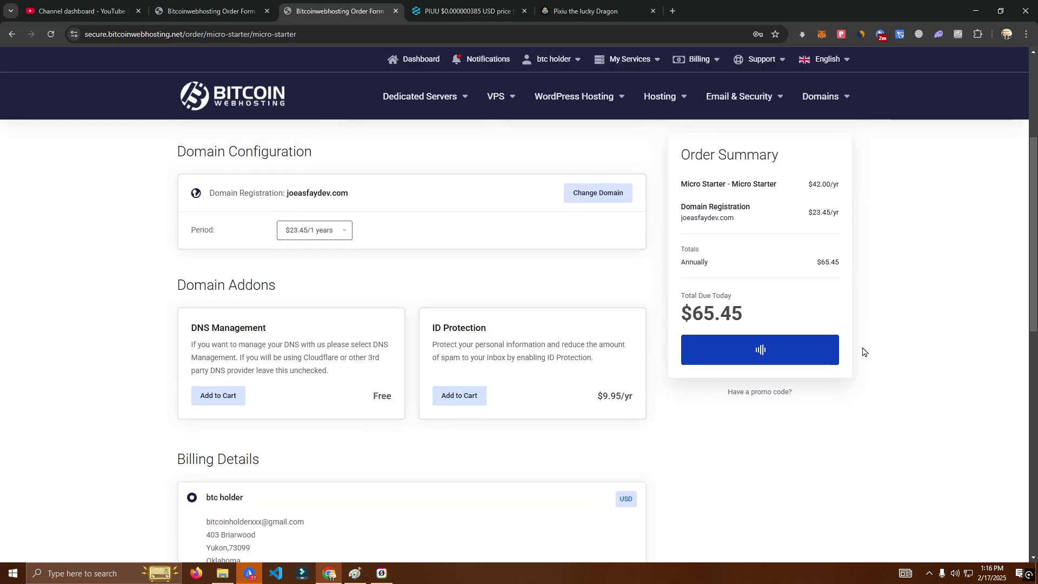
pyautogui.scroll(4, 844, 352)
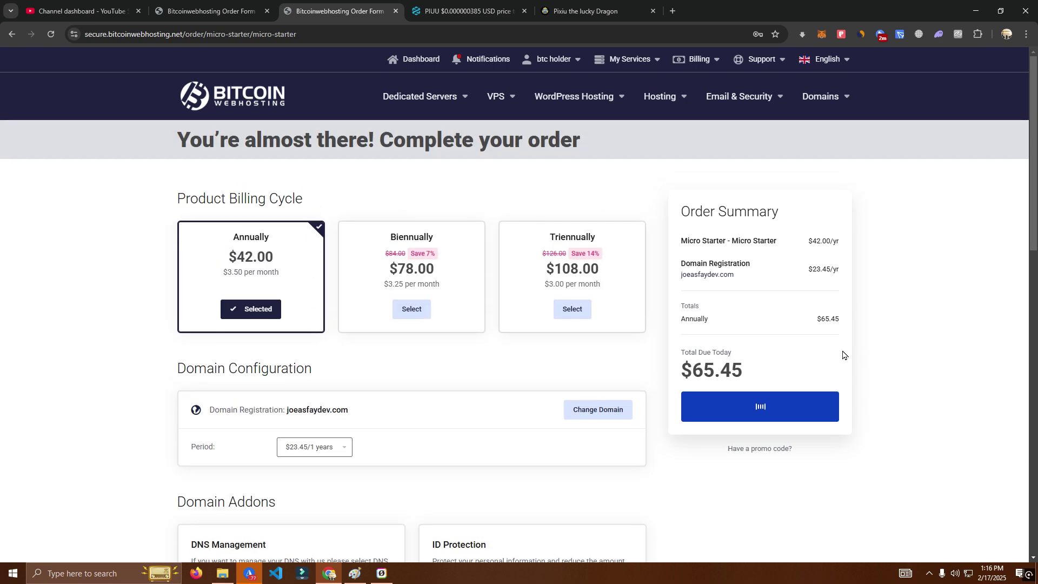
pyautogui.scroll(-1, 839, 362)
pyautogui.scroll(1, 841, 363)
pyautogui.scroll(-12, 840, 363)
pyautogui.scroll(12, 840, 363)
pyautogui.scroll(-3, 816, 309)
pyautogui.scroll(3, 816, 308)
pyautogui.scroll(-3, 819, 313)
pyautogui.scroll(1, 817, 315)
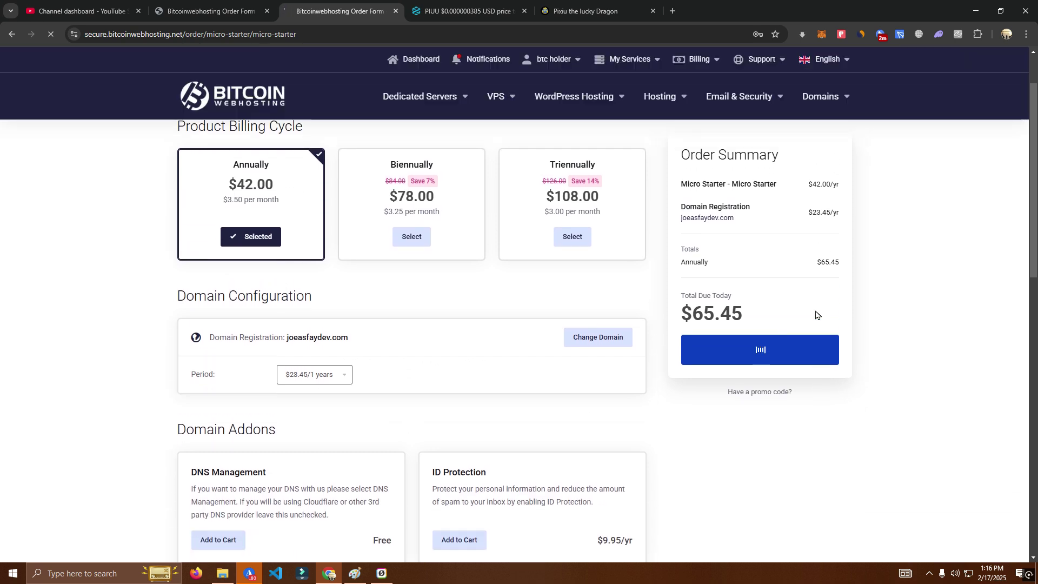
pyautogui.scroll(-4, 817, 315)
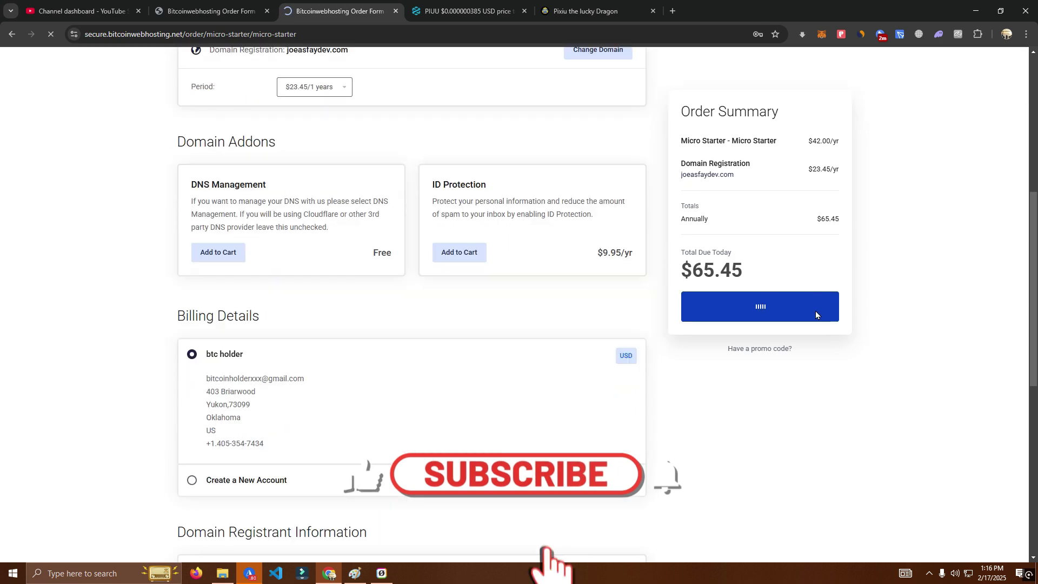
pyautogui.scroll(5, 816, 314)
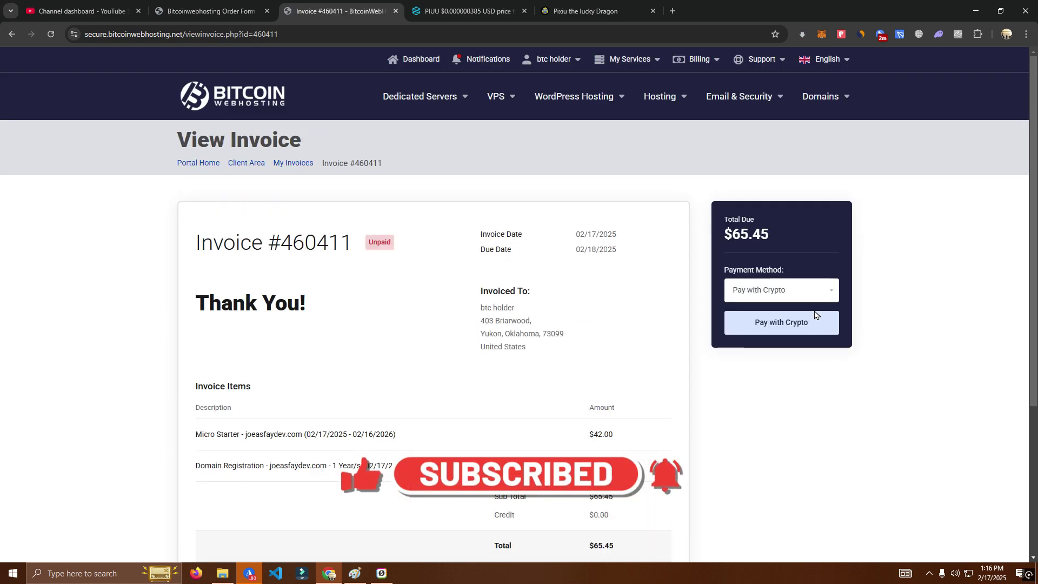
pyautogui.click(808, 299)
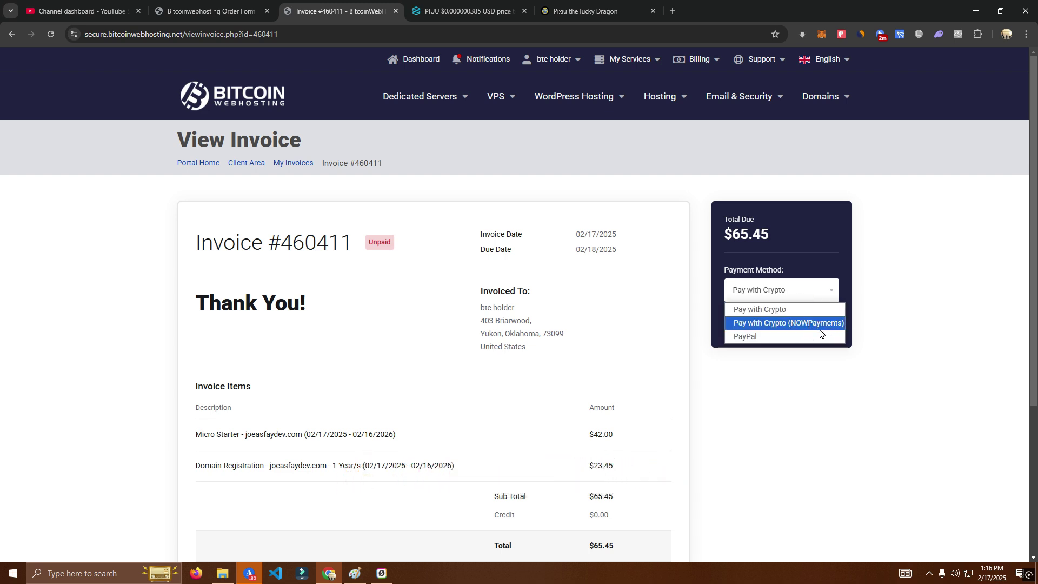
pyautogui.click(790, 310)
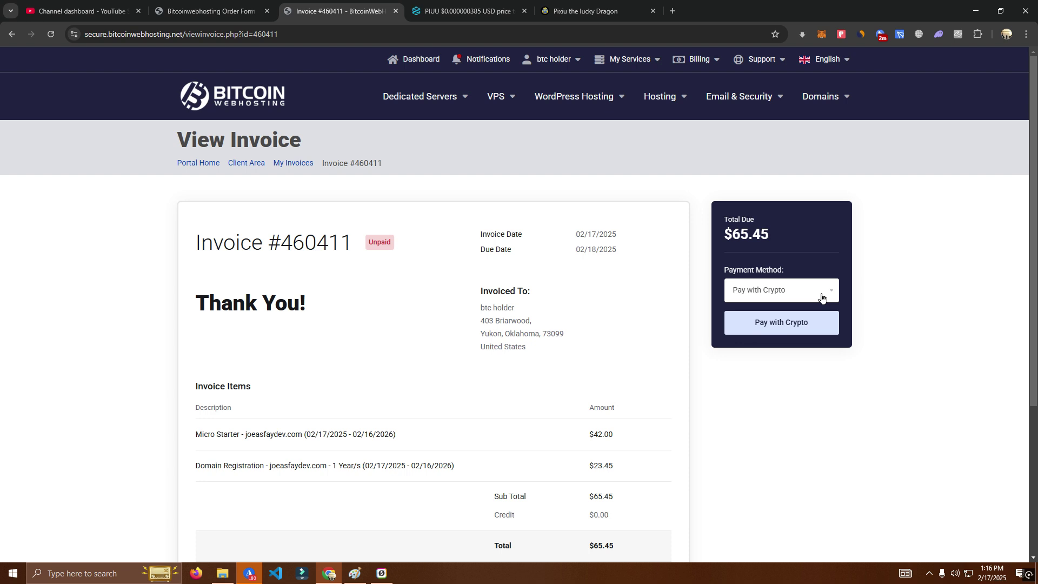
pyautogui.click(787, 324)
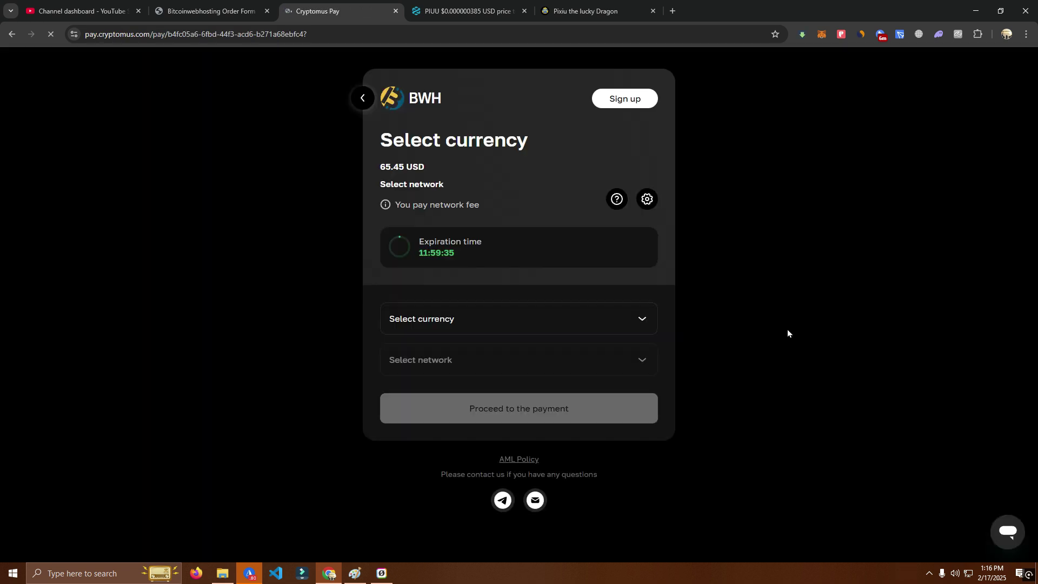
# - Open the Select currency list and browse the available payment currencies
pyautogui.click(475, 323)
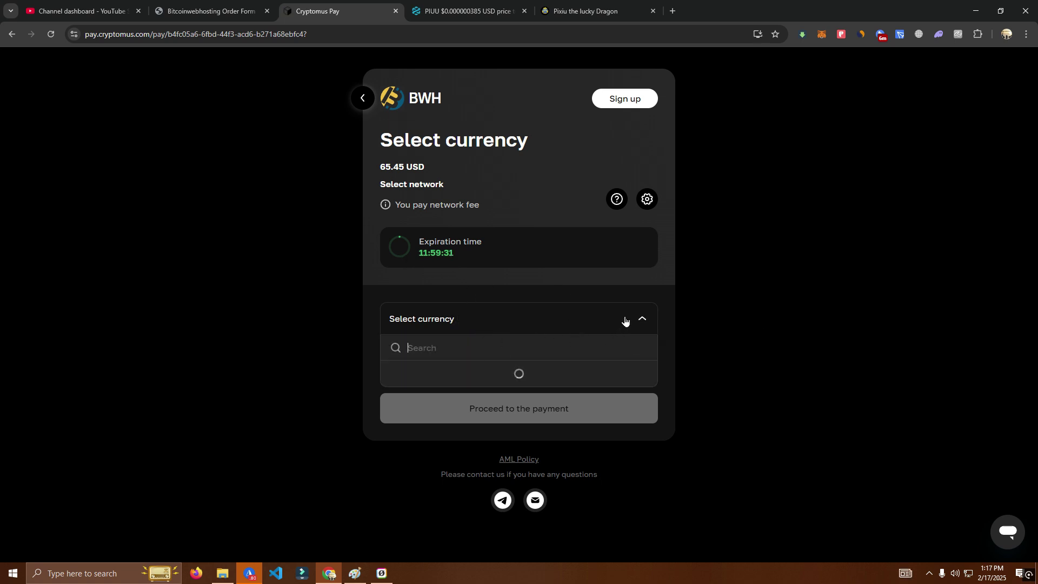
pyautogui.click(631, 319)
pyautogui.click(632, 320)
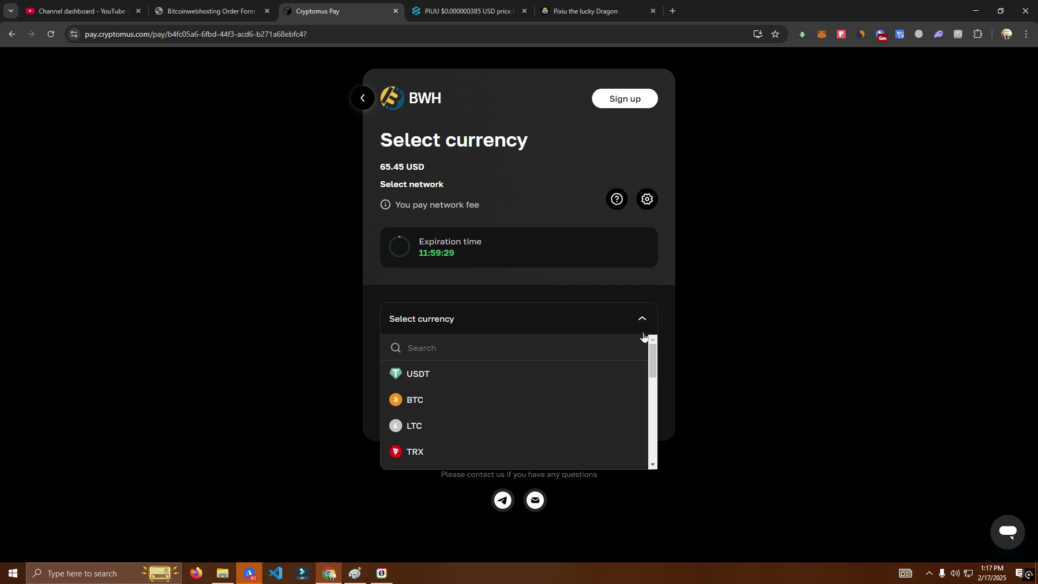
pyautogui.scroll(-5, 473, 371)
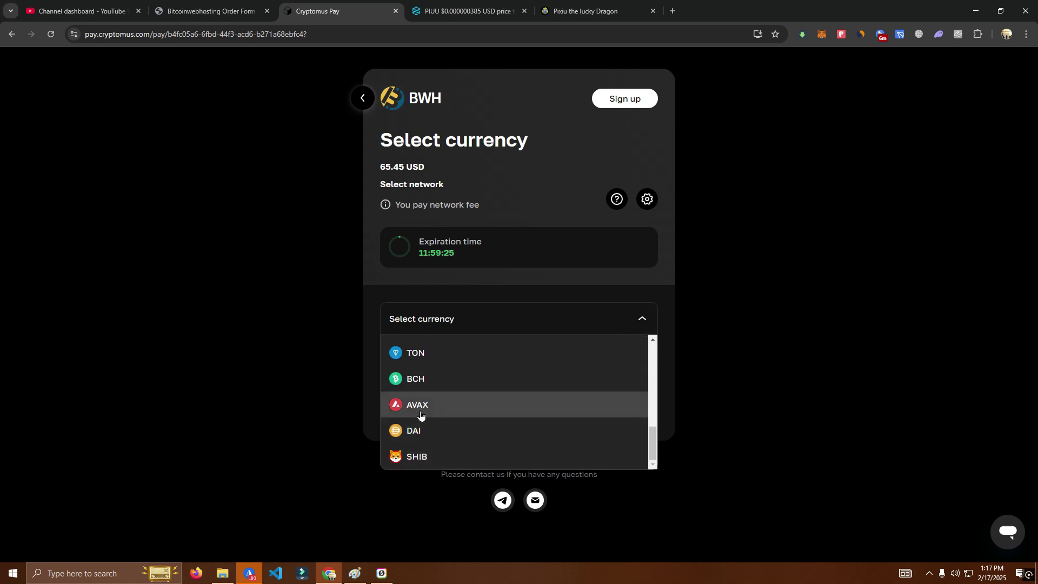
pyautogui.scroll(3, 436, 389)
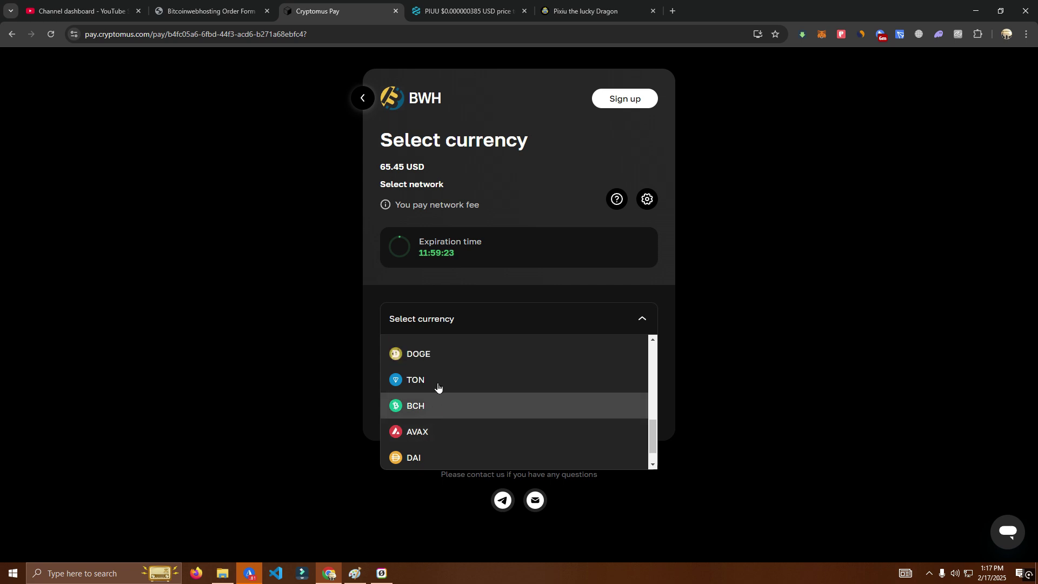
pyautogui.scroll(2, 484, 398)
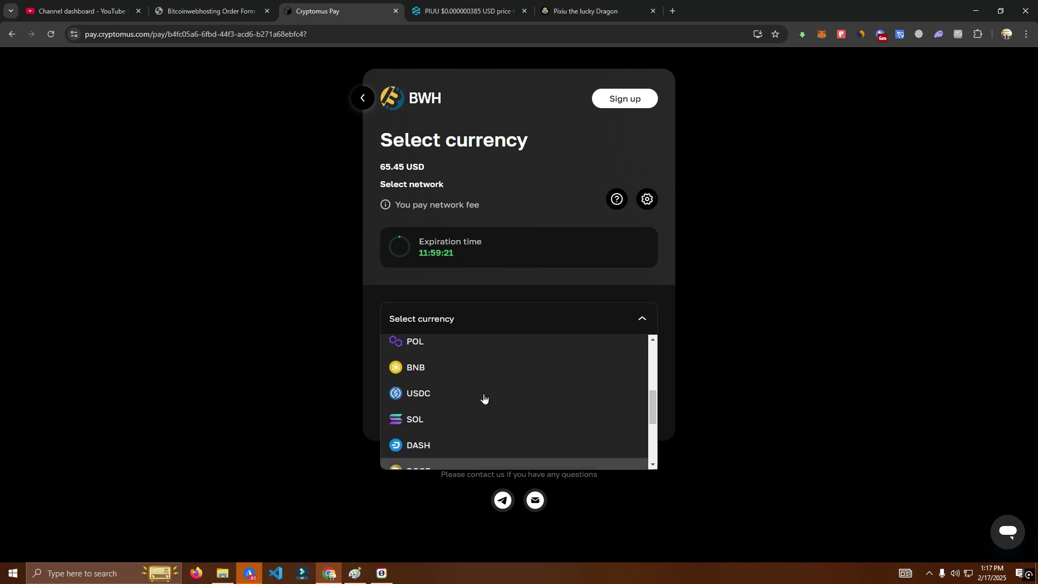
pyautogui.scroll(2, 476, 413)
pyautogui.scroll(2, 469, 416)
pyautogui.scroll(3, 565, 389)
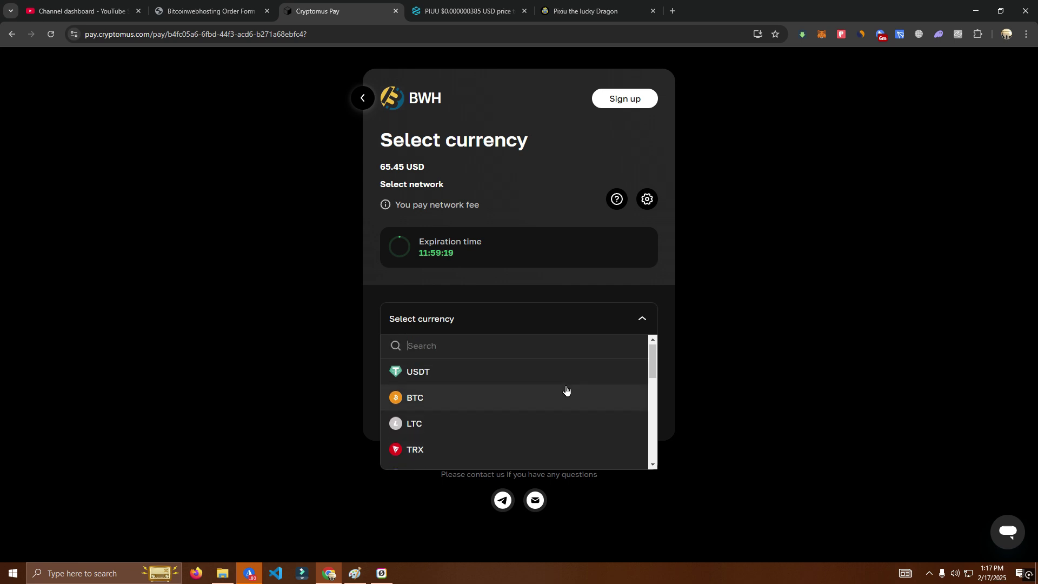
pyautogui.click(671, 360)
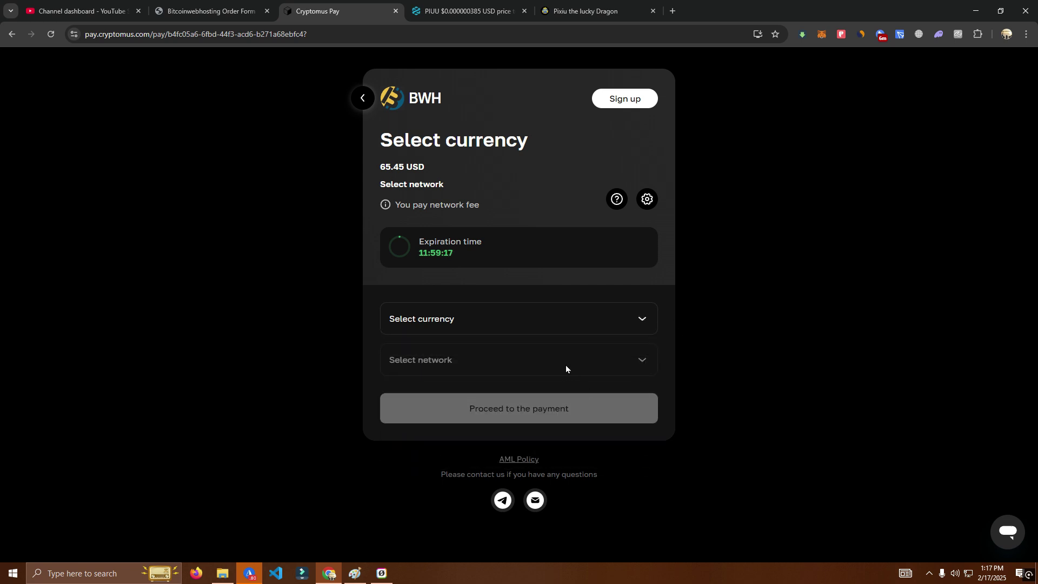
# - Choose BTC and proceed to the payment page requesting 0.00072446 BTC
pyautogui.click(475, 328)
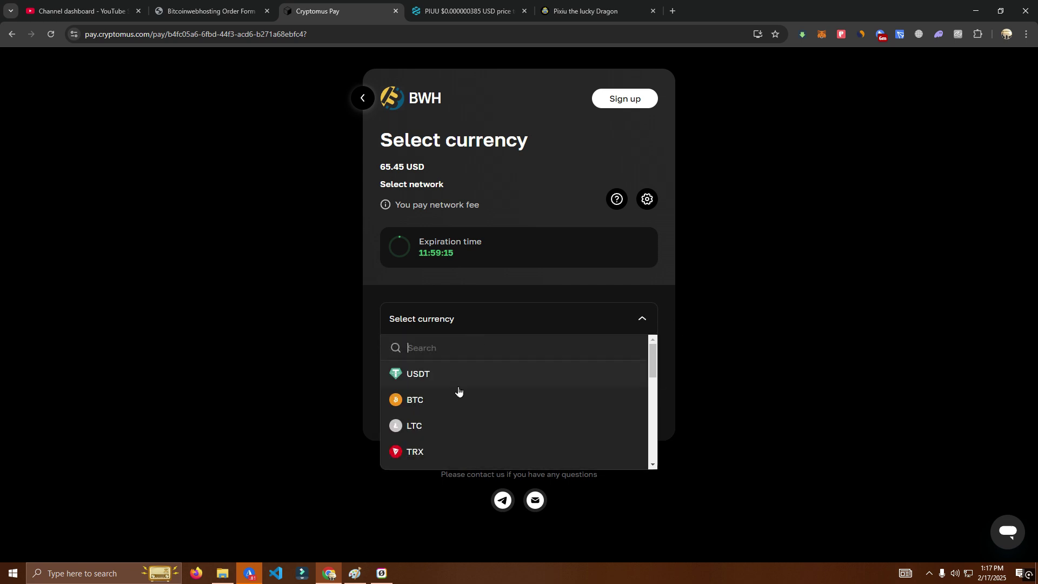
pyautogui.click(456, 400)
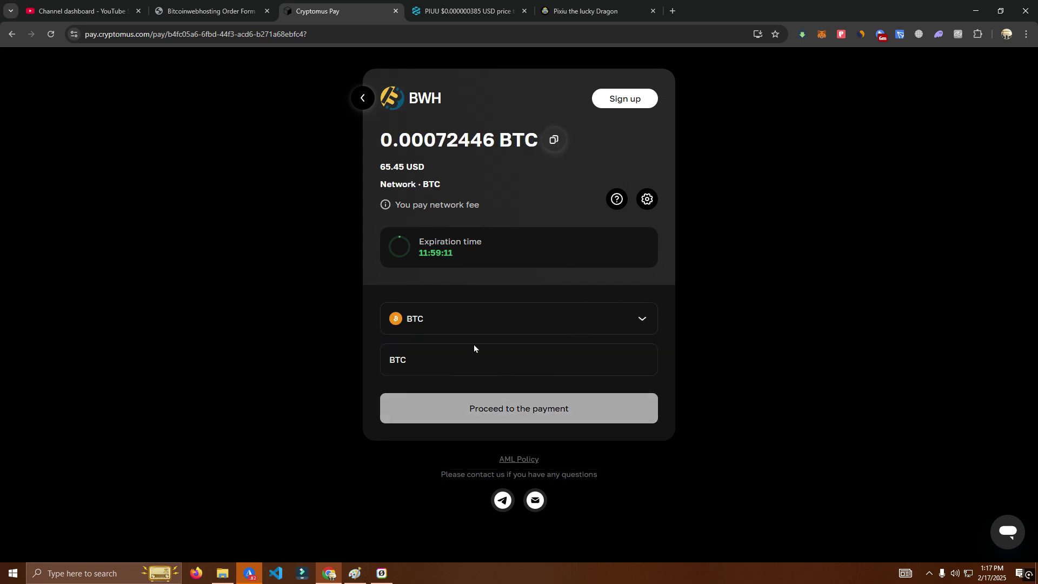
pyautogui.click(523, 417)
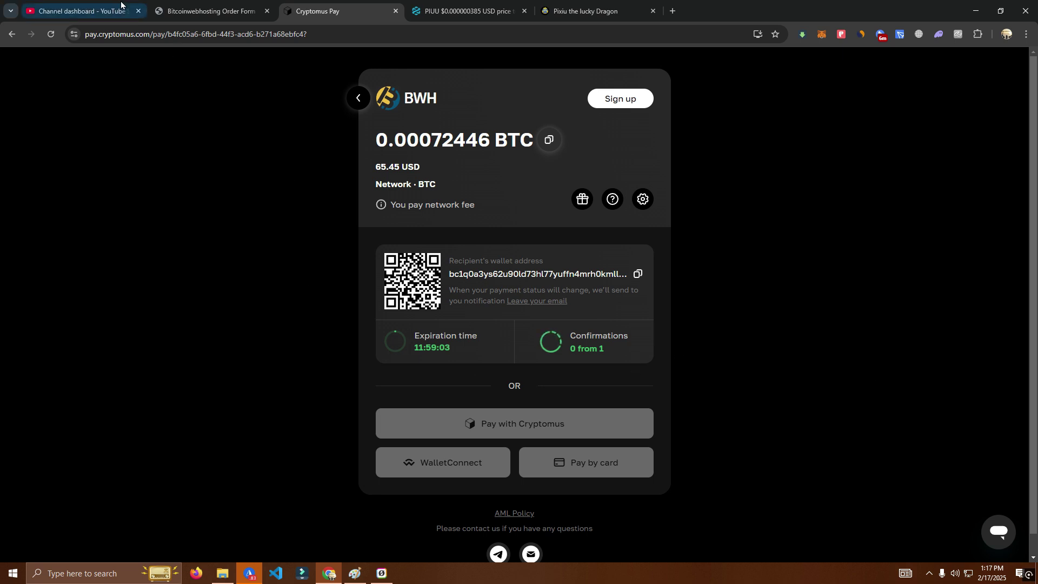
pyautogui.click(219, 6)
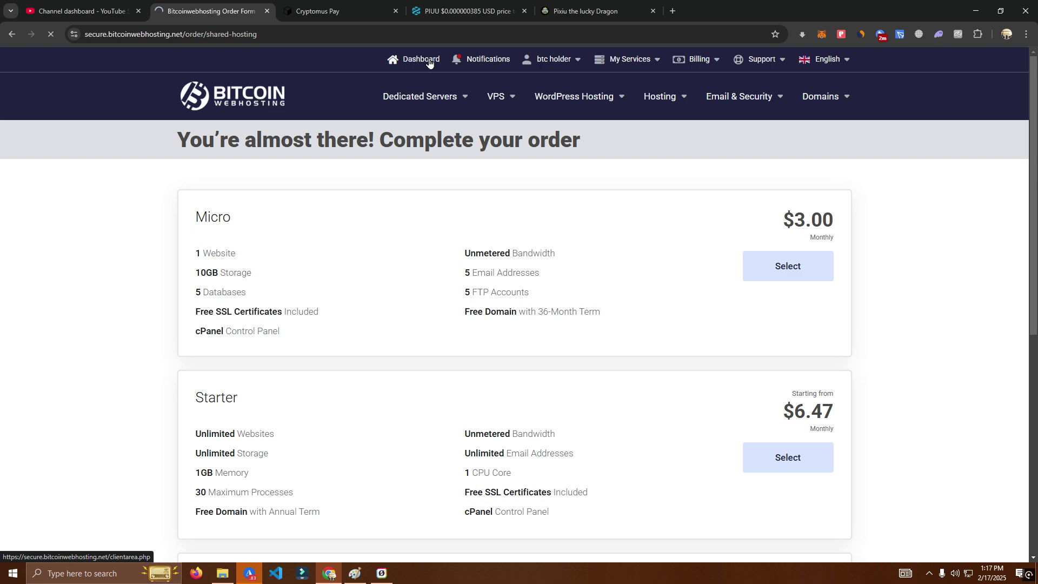
# - Go to the Dashboard's My Services and manage the pixiubase.com hosting, down to One Click Login
pyautogui.click(325, 10)
pyautogui.click(233, 7)
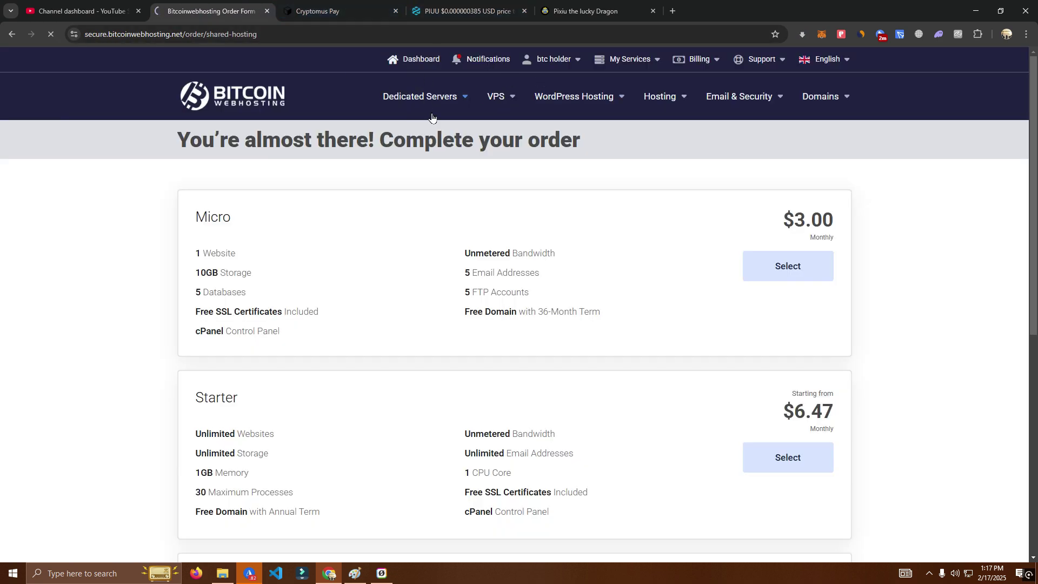
pyautogui.click(422, 68)
pyautogui.scroll(-4, 445, 353)
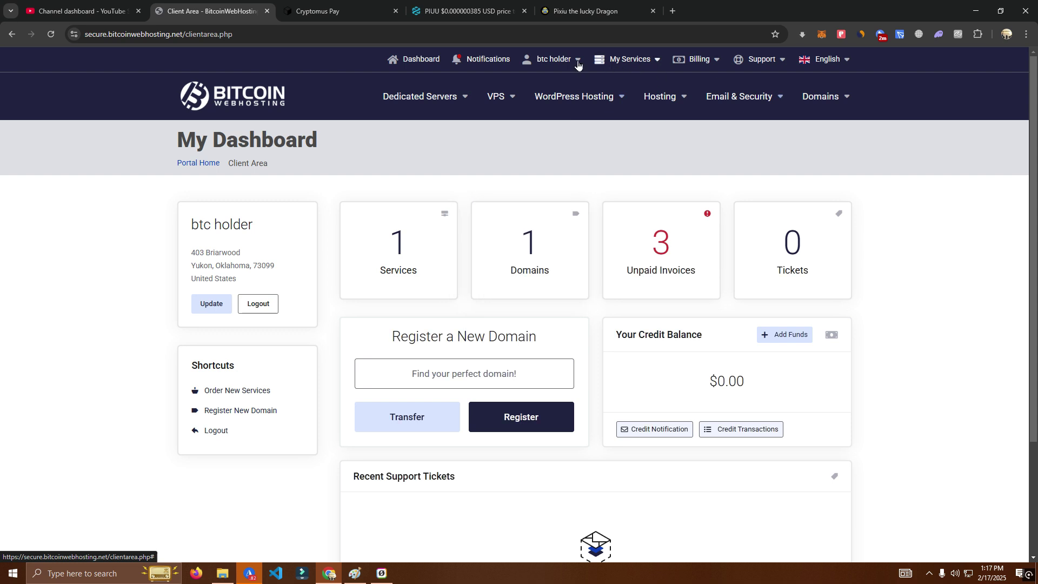
pyautogui.click(639, 63)
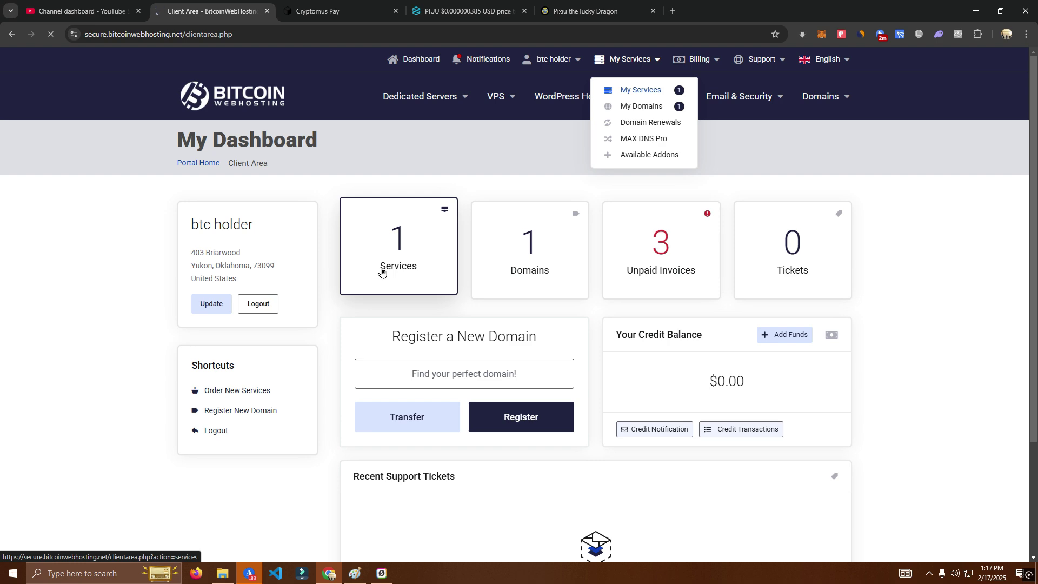
pyautogui.scroll(-3, 572, 278)
pyautogui.scroll(3, 620, 293)
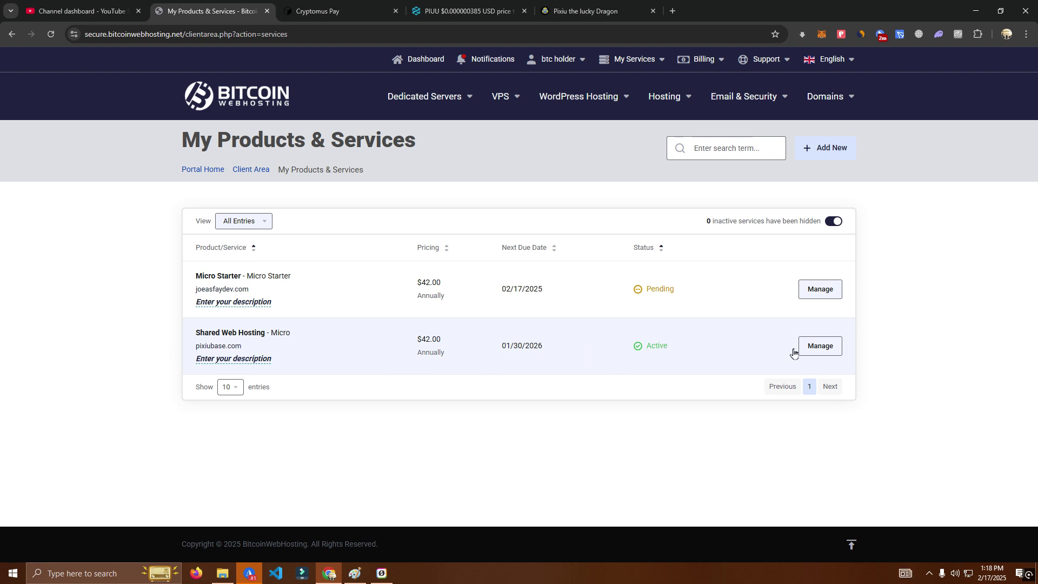
pyautogui.click(815, 351)
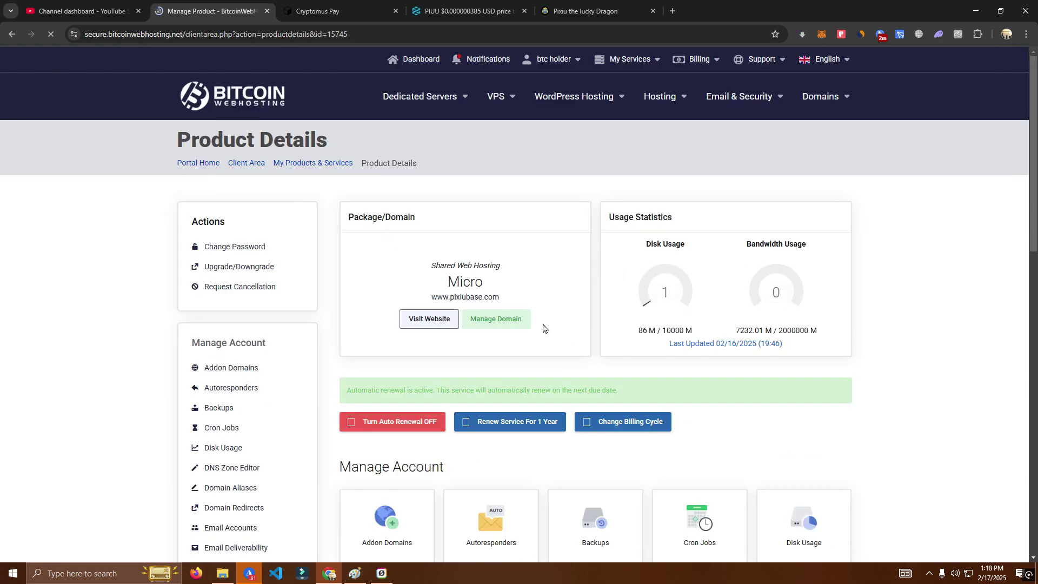
pyautogui.scroll(-1, 542, 325)
pyautogui.scroll(-8, 525, 302)
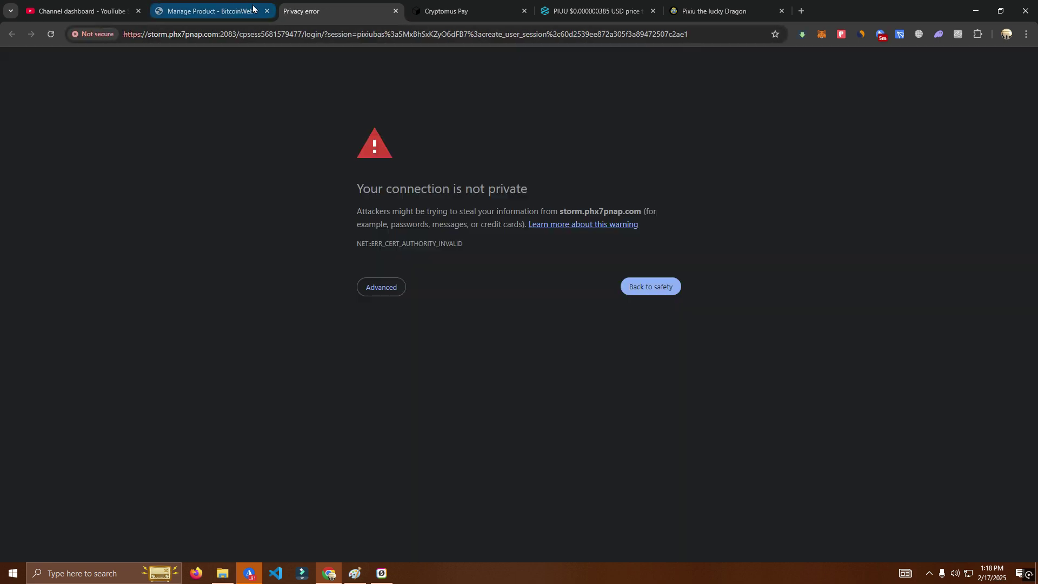
# - Bypass the certificate warning into cPanel and look through its Tools page for File Manager
pyautogui.click(394, 293)
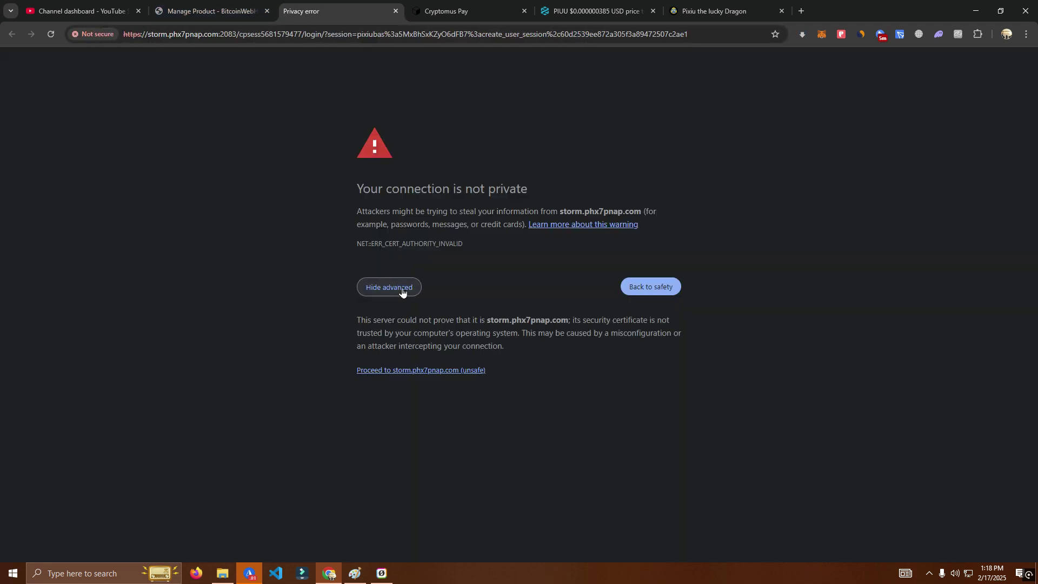
pyautogui.click(452, 372)
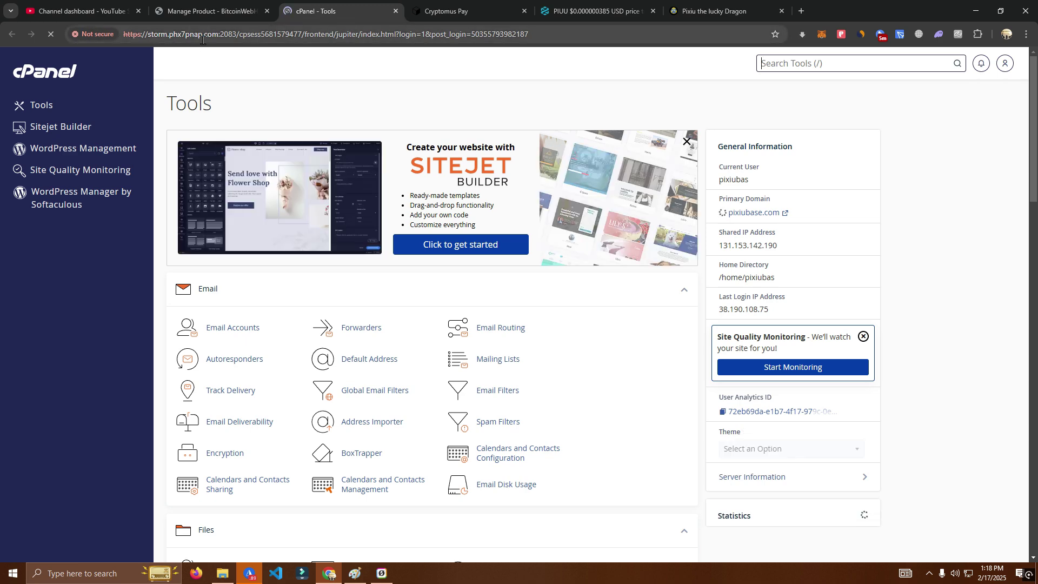
pyautogui.scroll(-13, 281, 338)
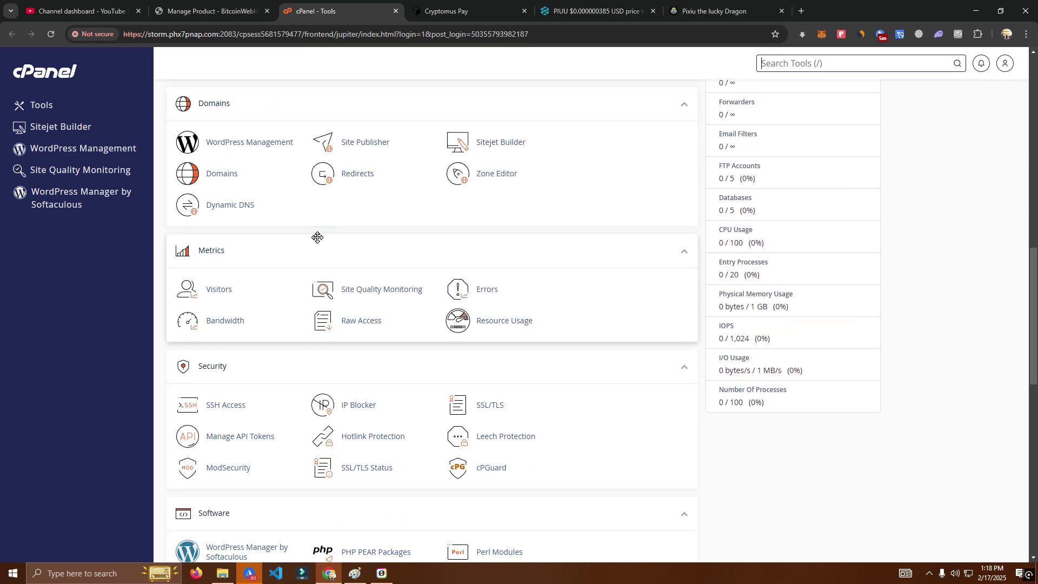
pyautogui.scroll(-2, 322, 239)
pyautogui.scroll(5, 278, 249)
pyautogui.scroll(2, 278, 249)
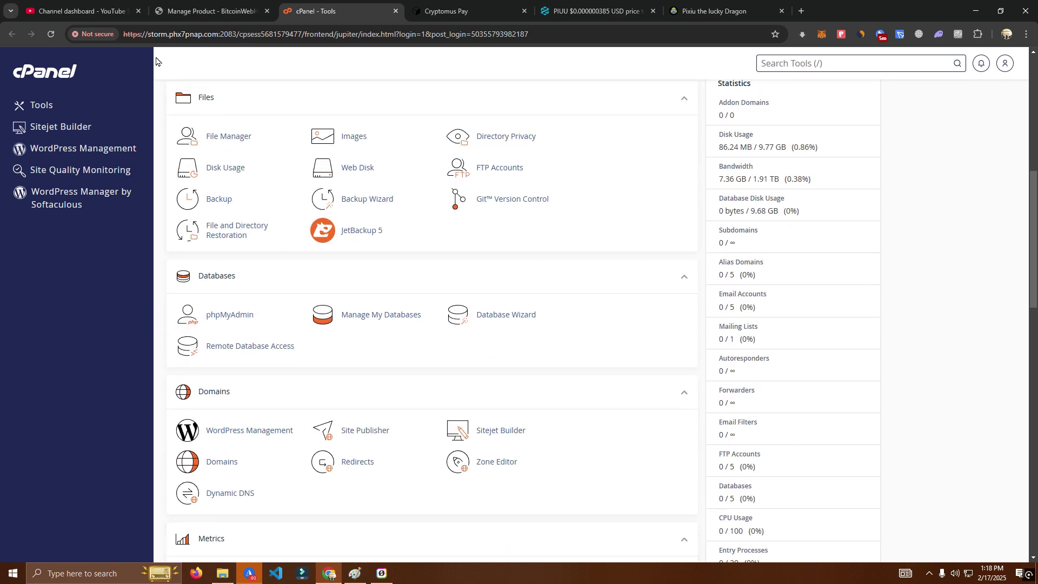
pyautogui.scroll(-6, 375, 262)
pyautogui.scroll(-5, 374, 279)
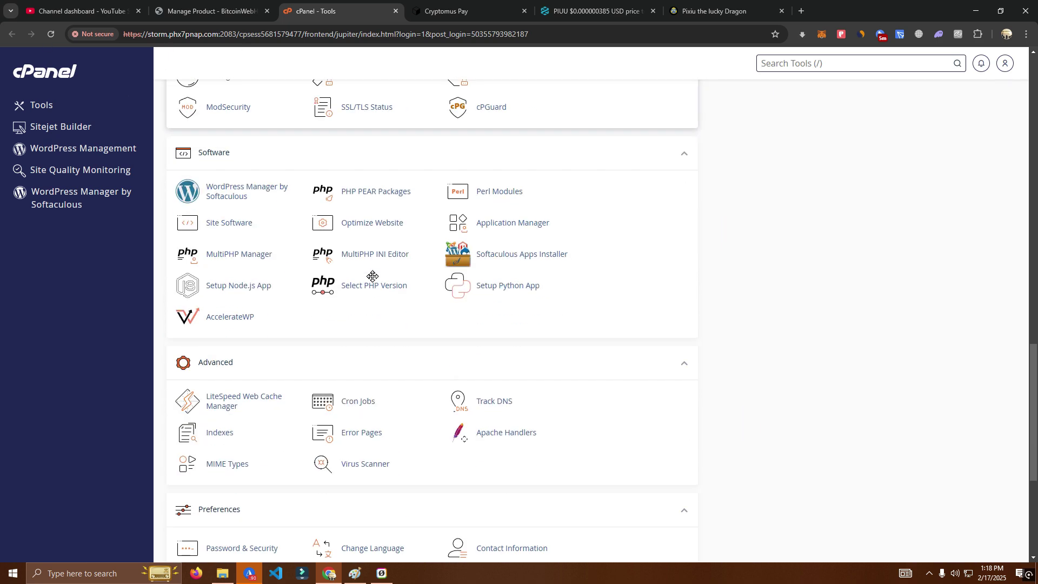
pyautogui.scroll(-5, 372, 278)
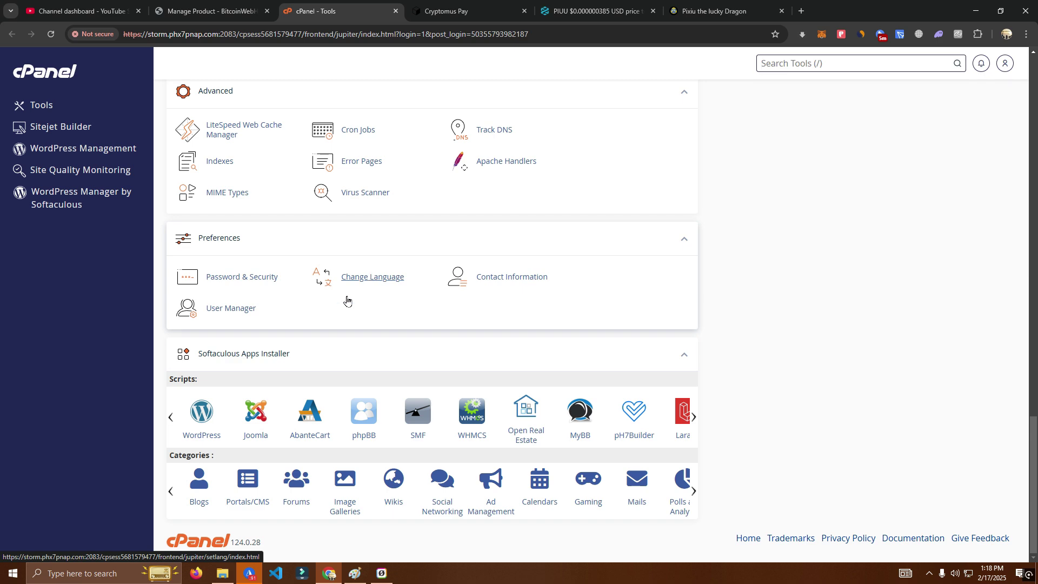
pyautogui.scroll(3, 265, 398)
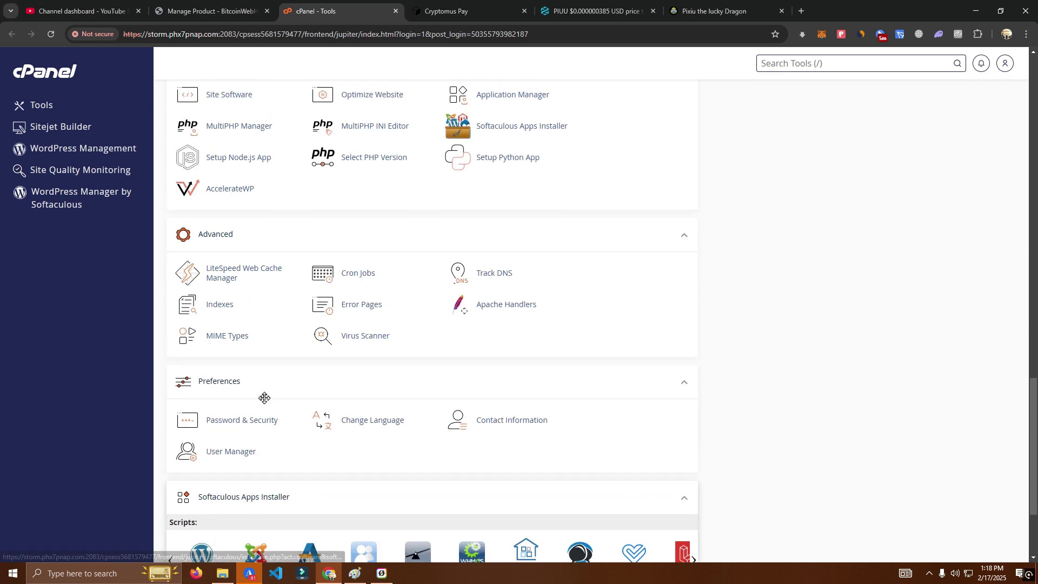
pyautogui.scroll(3, 324, 409)
pyautogui.scroll(1, 309, 393)
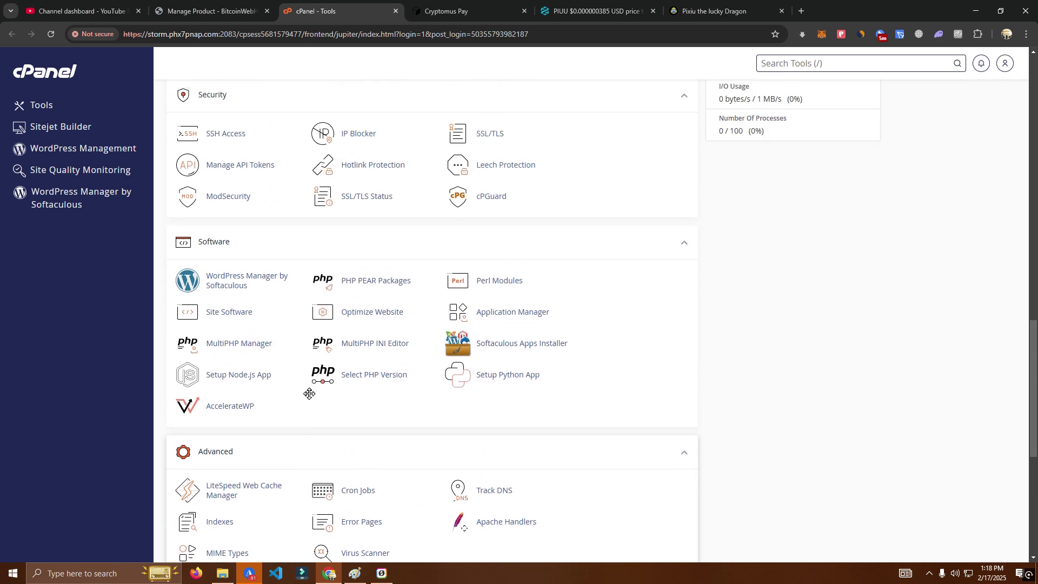
pyautogui.scroll(4, 310, 396)
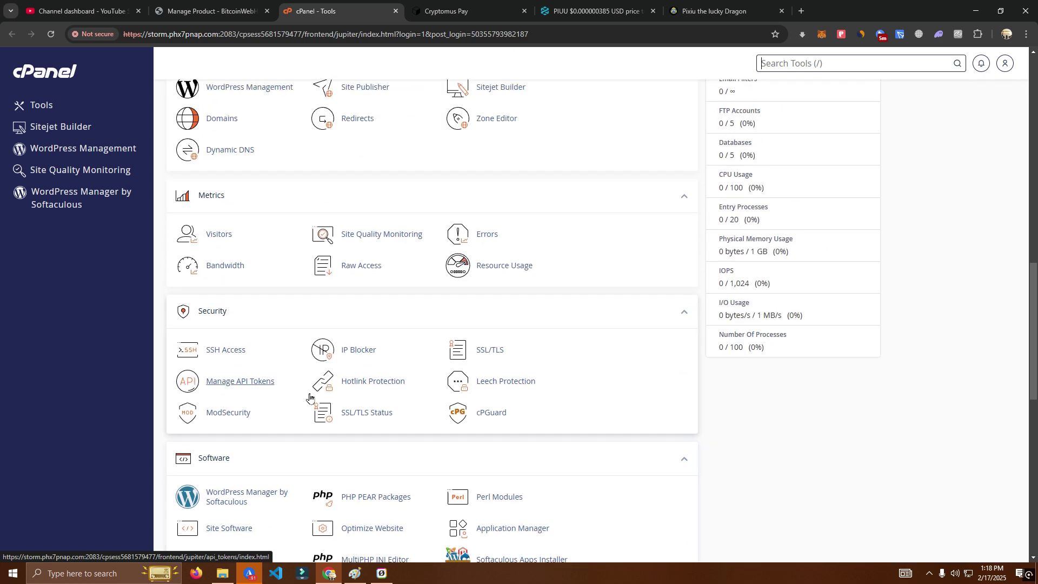
pyautogui.scroll(4, 309, 397)
pyautogui.scroll(2, 323, 395)
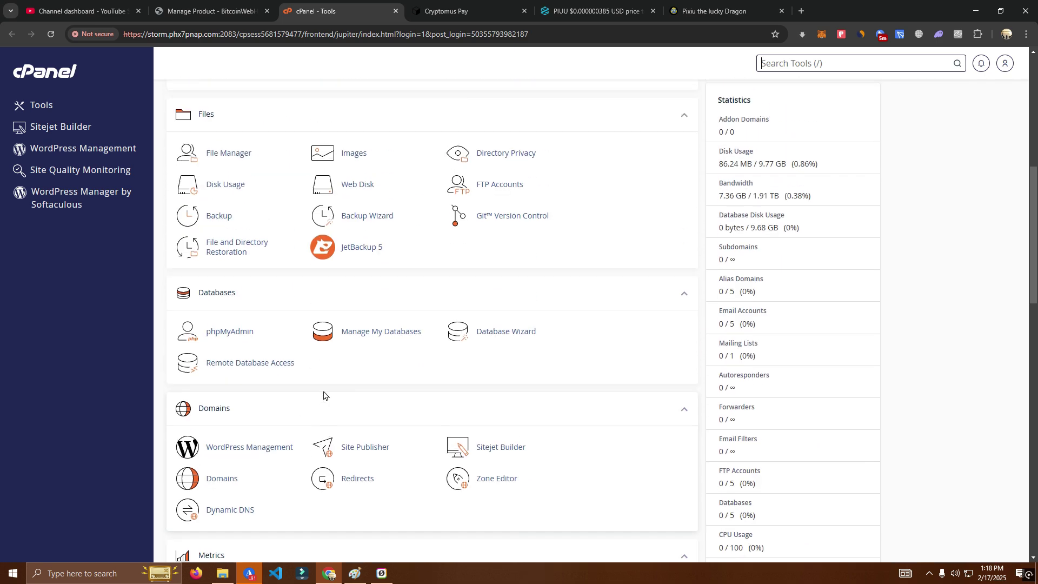
pyautogui.scroll(1, 324, 395)
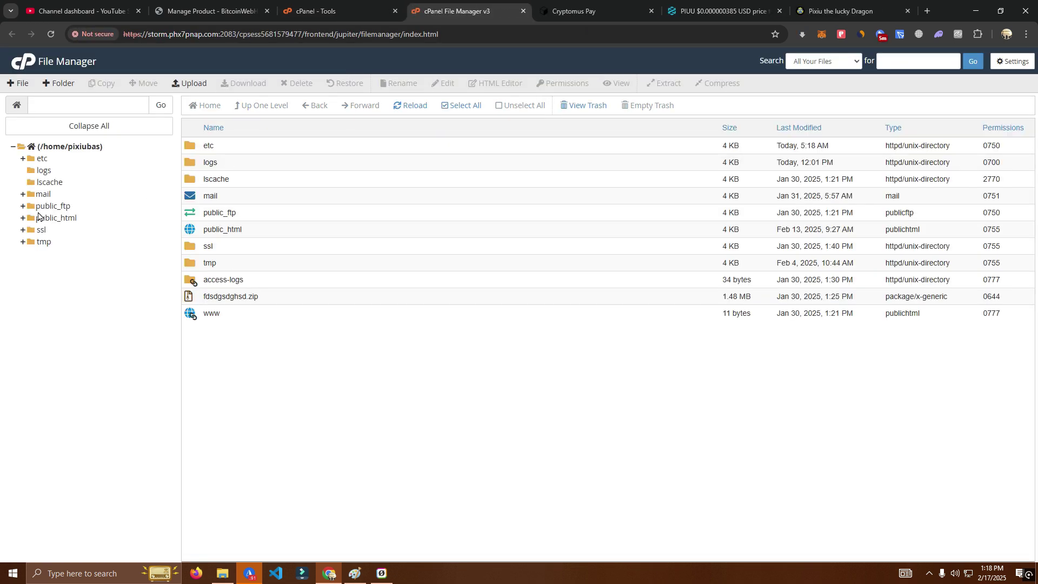
# - List public_html's files and download its asdasfasfasfasg.zip archive
pyautogui.click(23, 206)
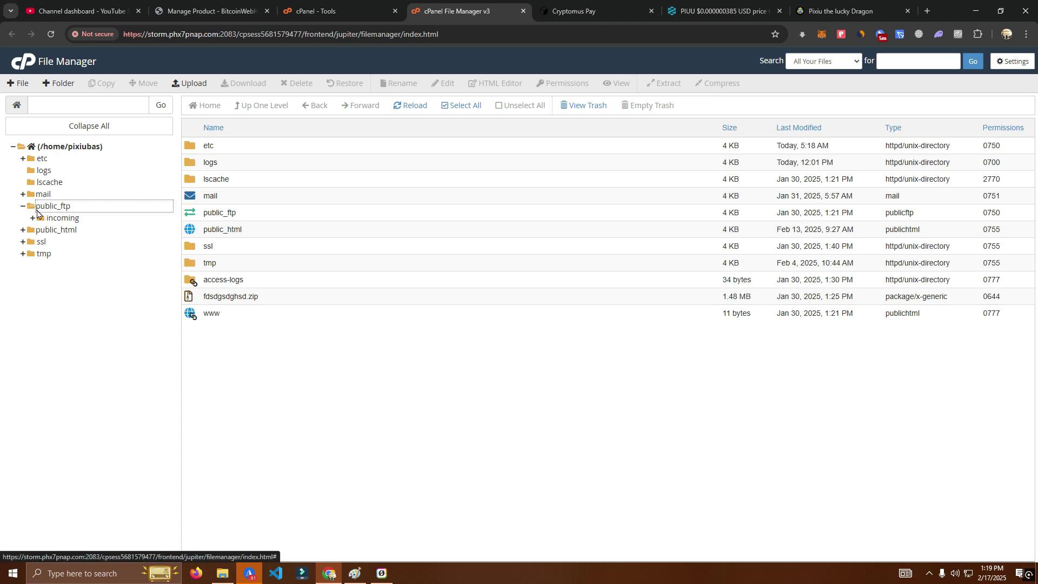
pyautogui.click(23, 206)
pyautogui.click(23, 218)
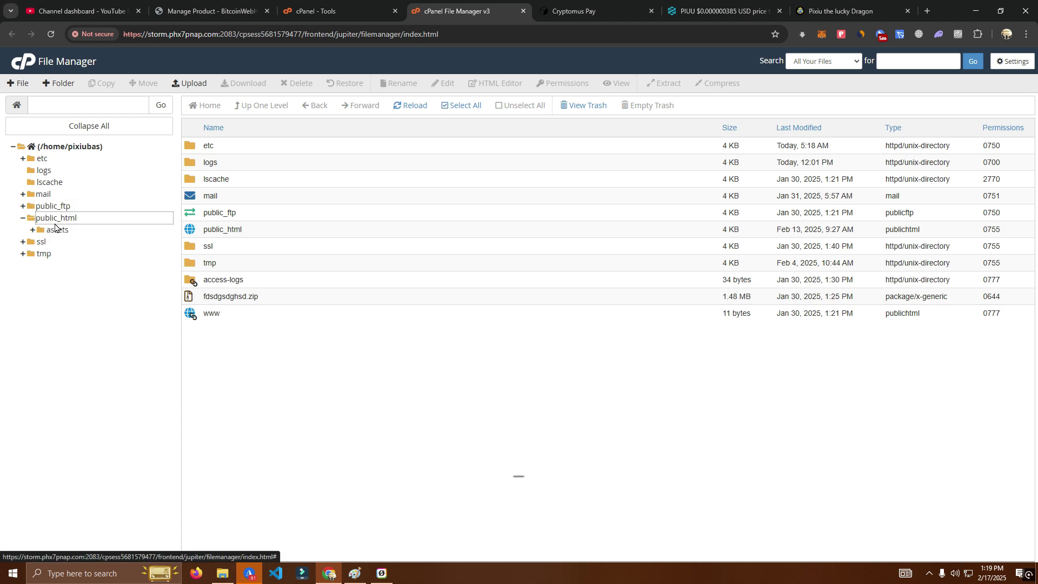
pyautogui.click(120, 221)
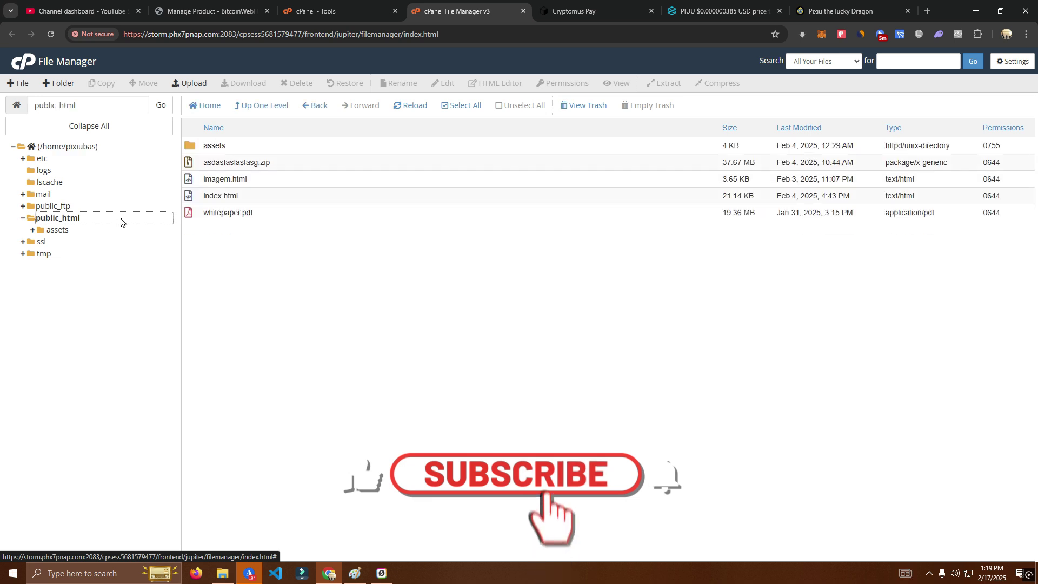
pyautogui.rightClick(266, 162)
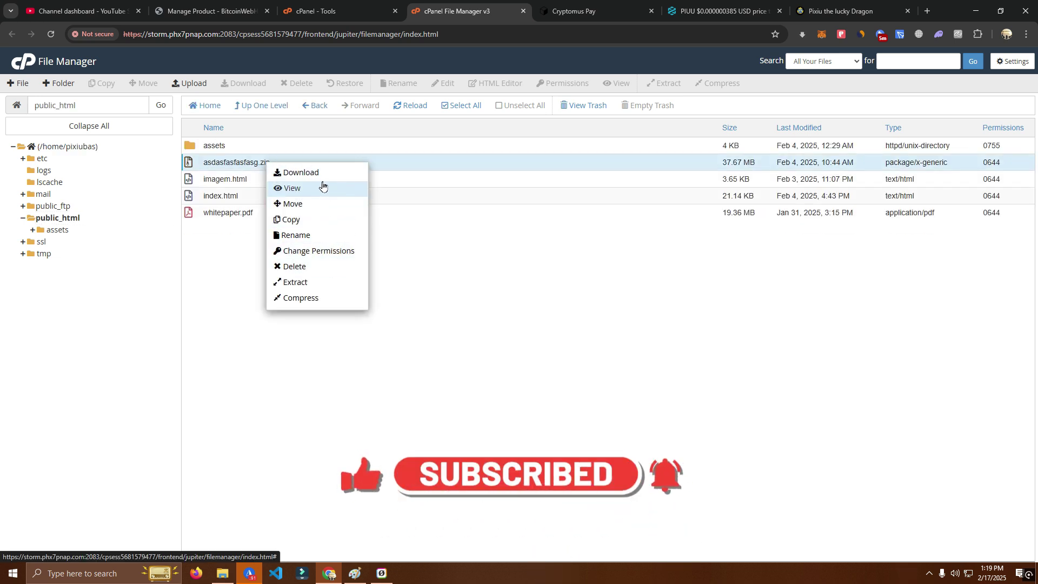
pyautogui.click(319, 174)
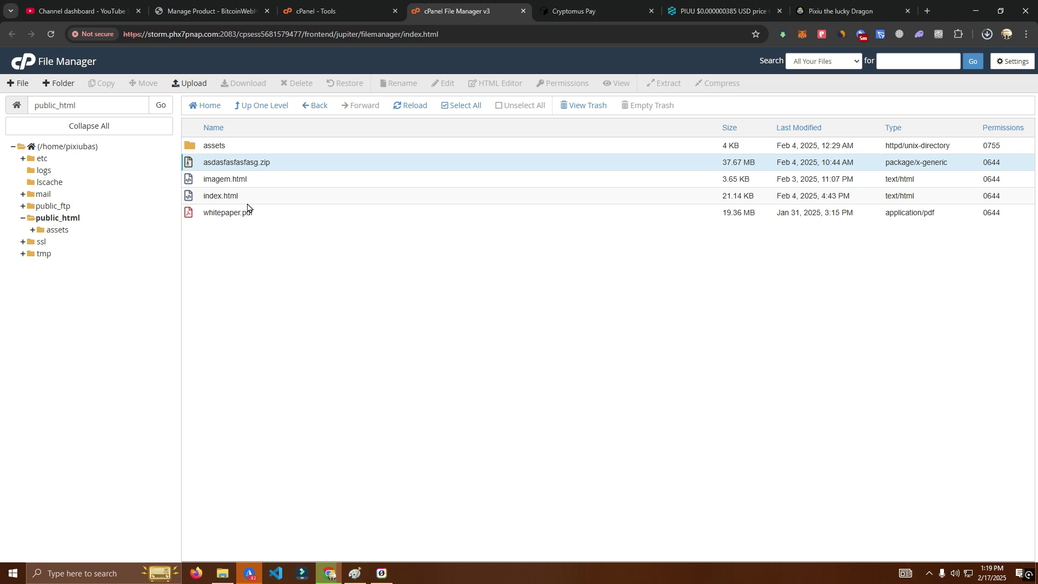
# - Select all five files in public_html and delete them
pyautogui.moveTo(248, 209); pyautogui.dragTo(259, 152)
pyautogui.moveTo(615, 170); pyautogui.dragTo(902, 457)
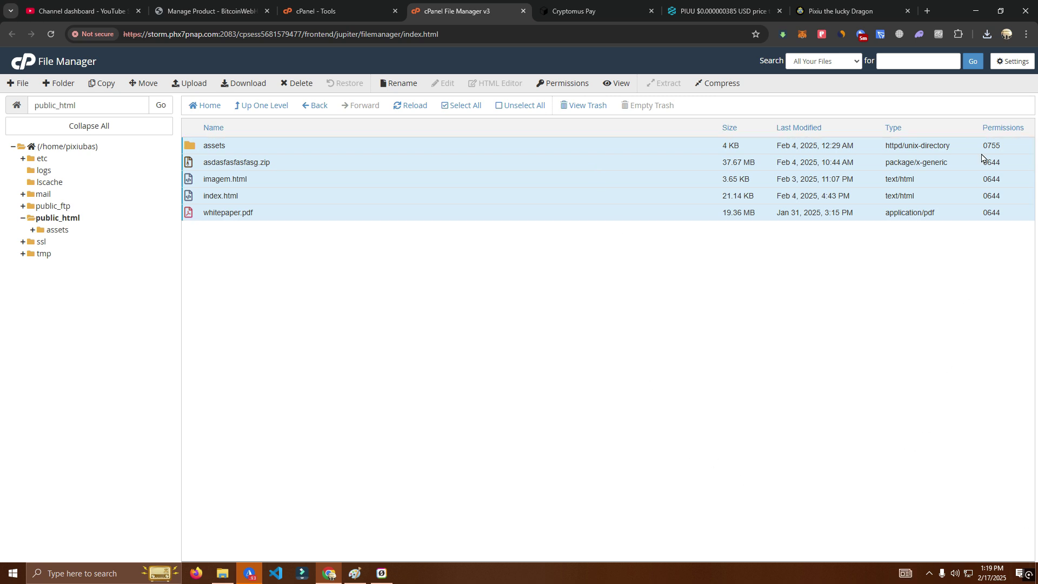
pyautogui.press('Delete')
# - Check the finished zip download, cancel a first permanent-delete attempt, and select the zip archive
pyautogui.click(987, 34)
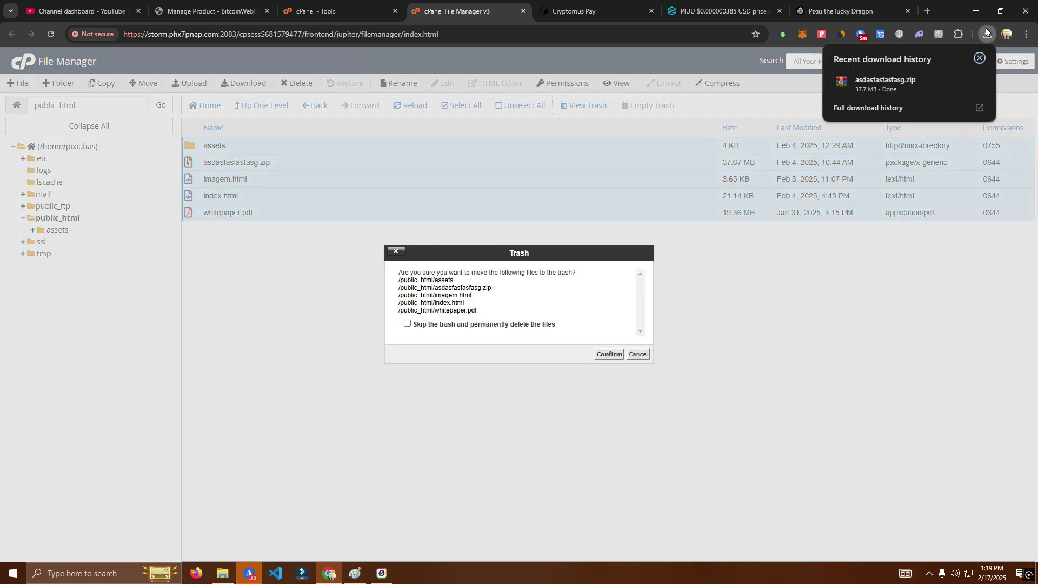
pyautogui.click(511, 329)
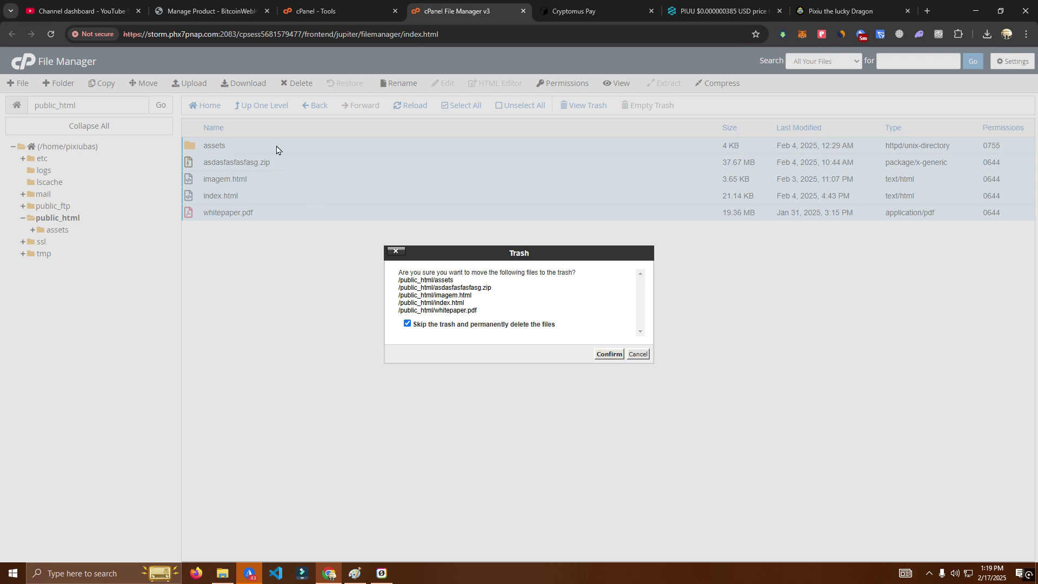
pyautogui.click(638, 354)
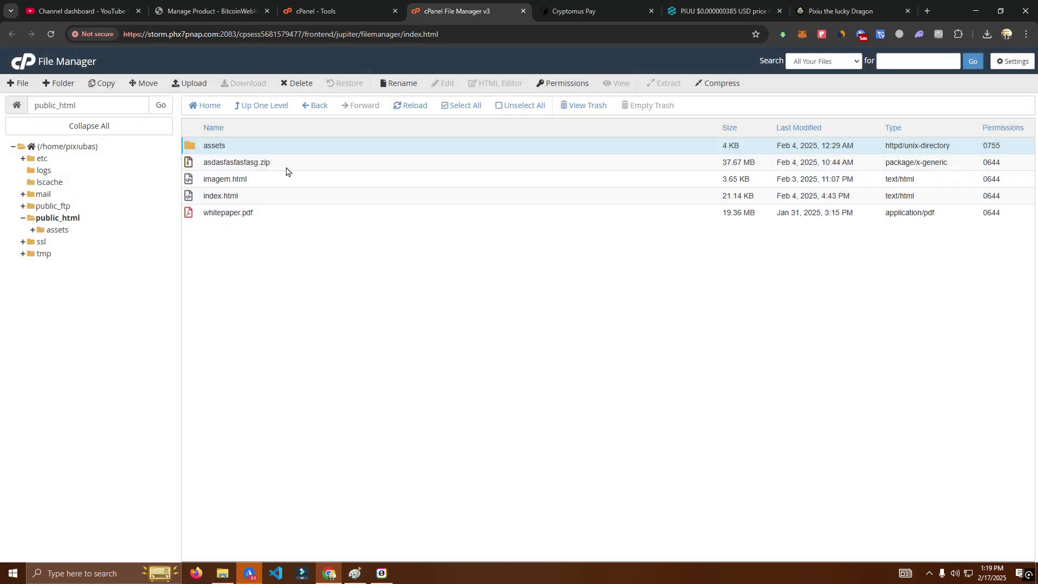
pyautogui.click(286, 171)
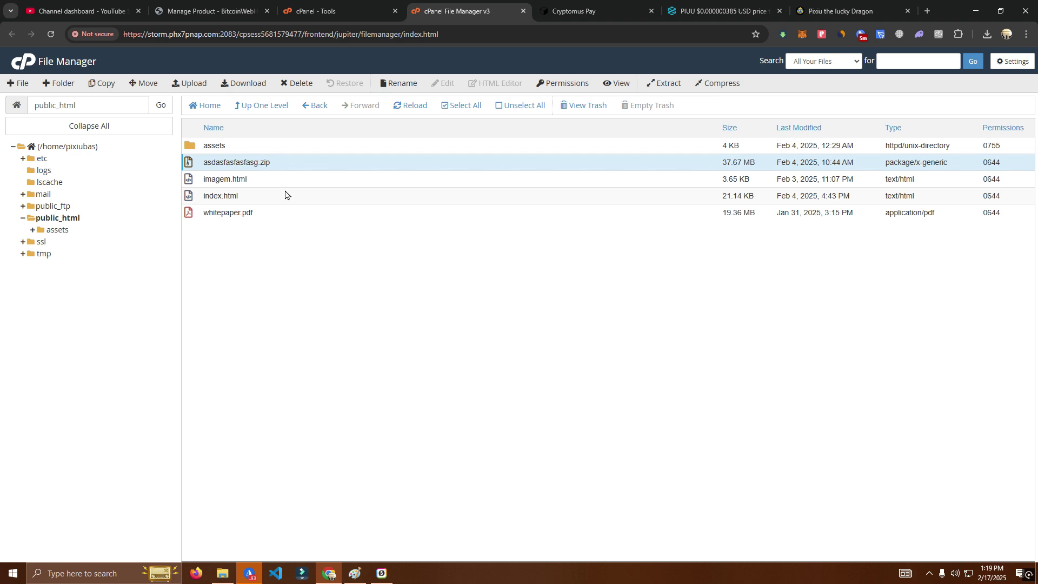
# - Permanently delete assets, imagem.html, index.html and whitepaper.pdf from public_html, skipping the trash
pyautogui.moveTo(259, 216); pyautogui.dragTo(259, 151)
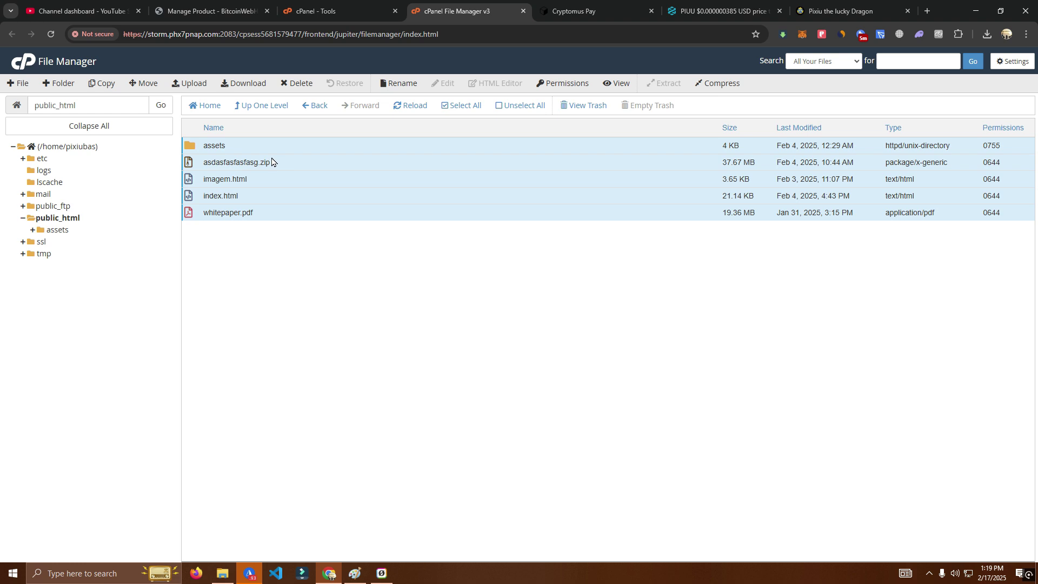
pyautogui.click(248, 184)
pyautogui.keyDown('ctrl'); pyautogui.click(255, 151); pyautogui.keyUp('ctrl')
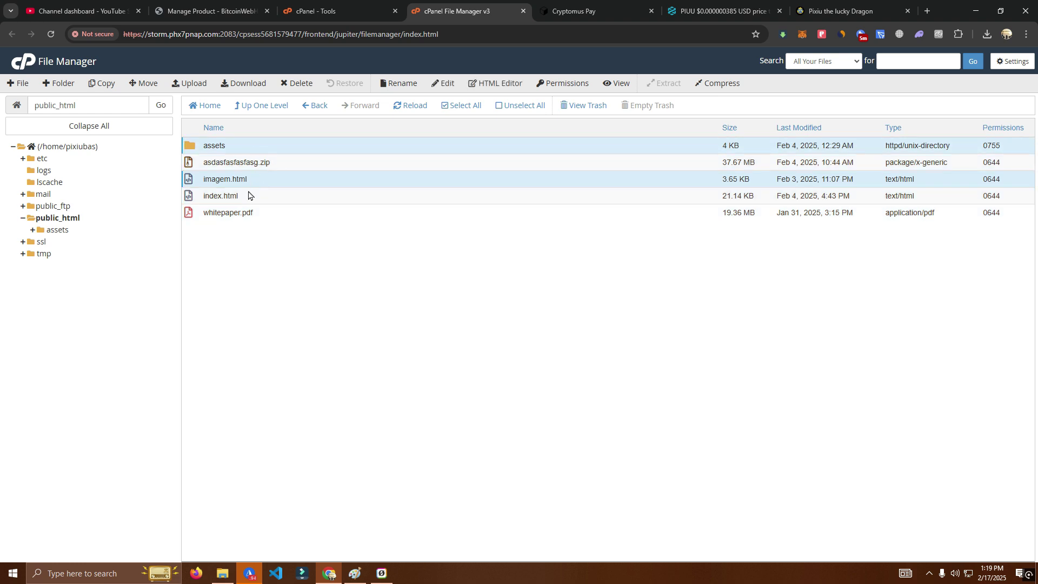
pyautogui.keyDown('ctrl'); pyautogui.click(250, 196); pyautogui.keyUp('ctrl')
pyautogui.keyDown('ctrl'); pyautogui.click(249, 212); pyautogui.keyUp('ctrl')
pyautogui.press('Delete')
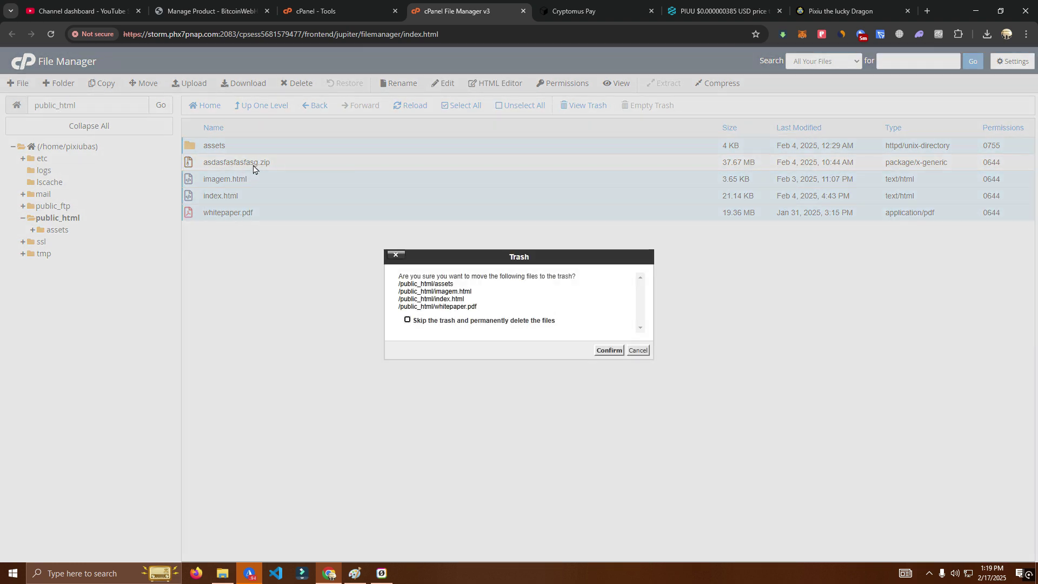
pyautogui.click(535, 325)
pyautogui.click(601, 351)
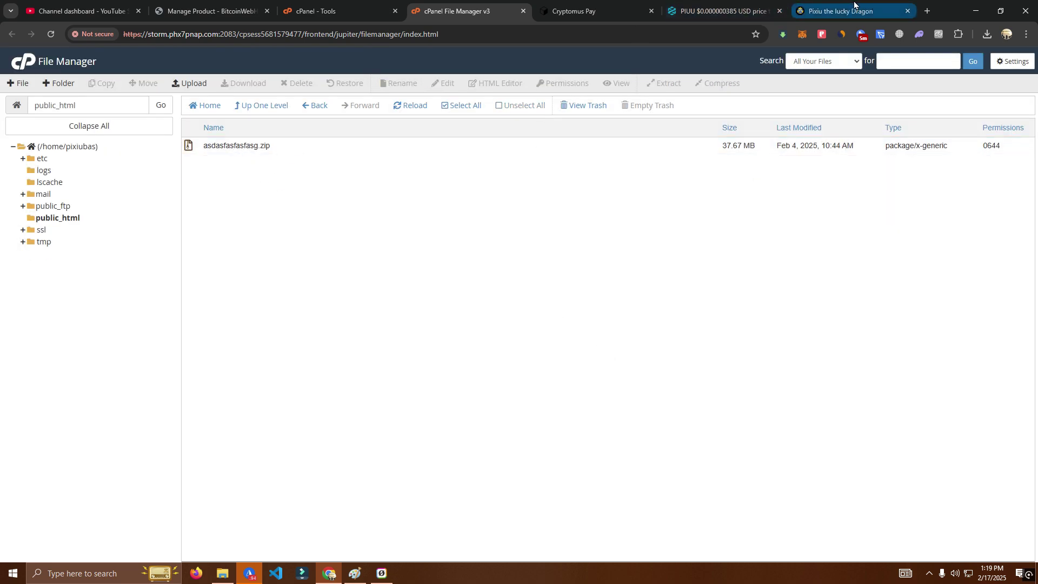
# - Reload pixiubase.com to see only the bare 'Index of /' listing, then return to File Manager
pyautogui.click(795, 9)
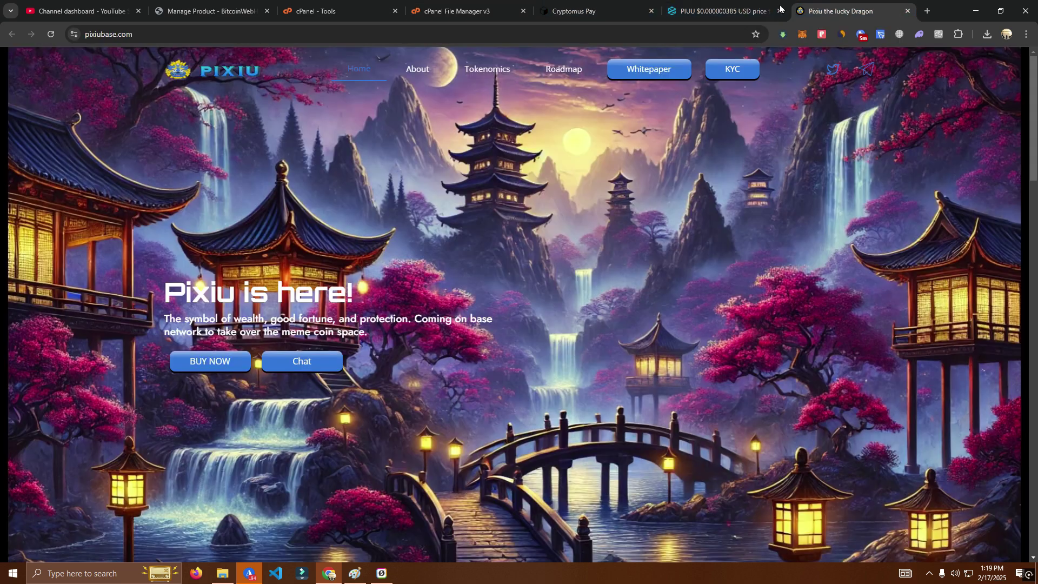
pyautogui.click(50, 35)
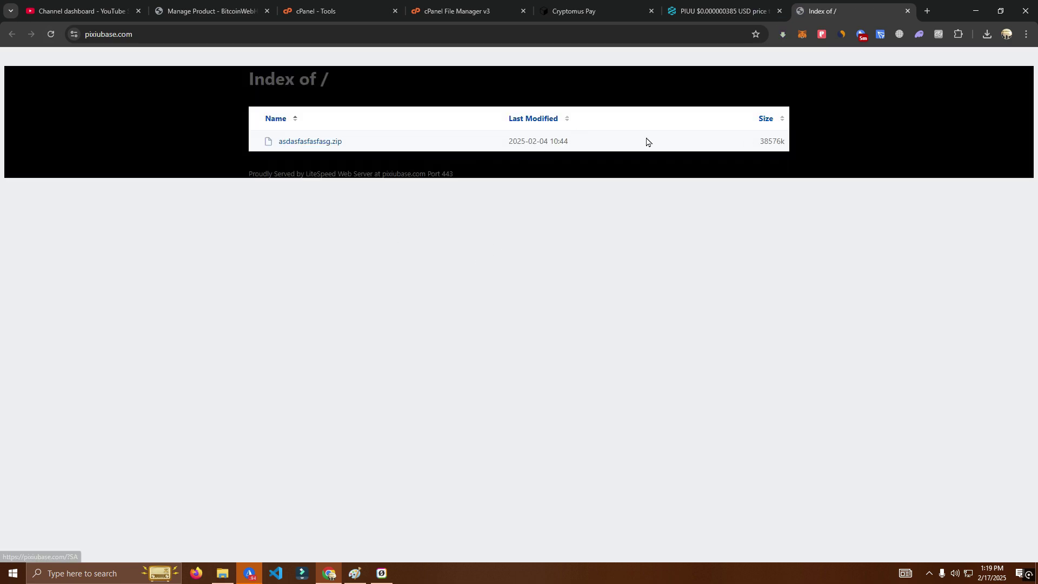
pyautogui.click(498, 6)
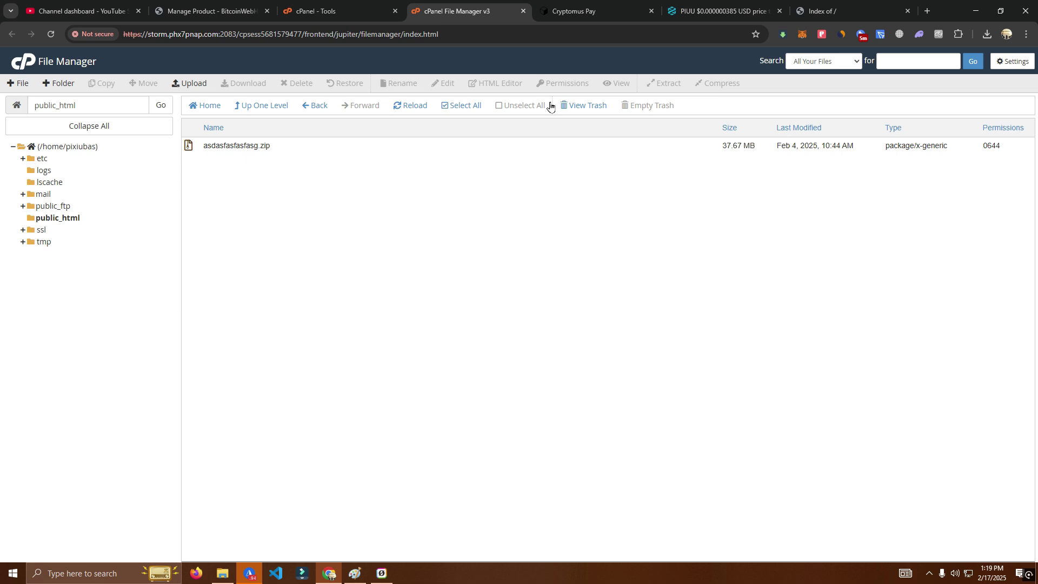
# - Extract asdasfasfasfasg.zip into public_html, restoring assets, imagem.html, index.html and whitepaper.pdf
pyautogui.rightClick(226, 148)
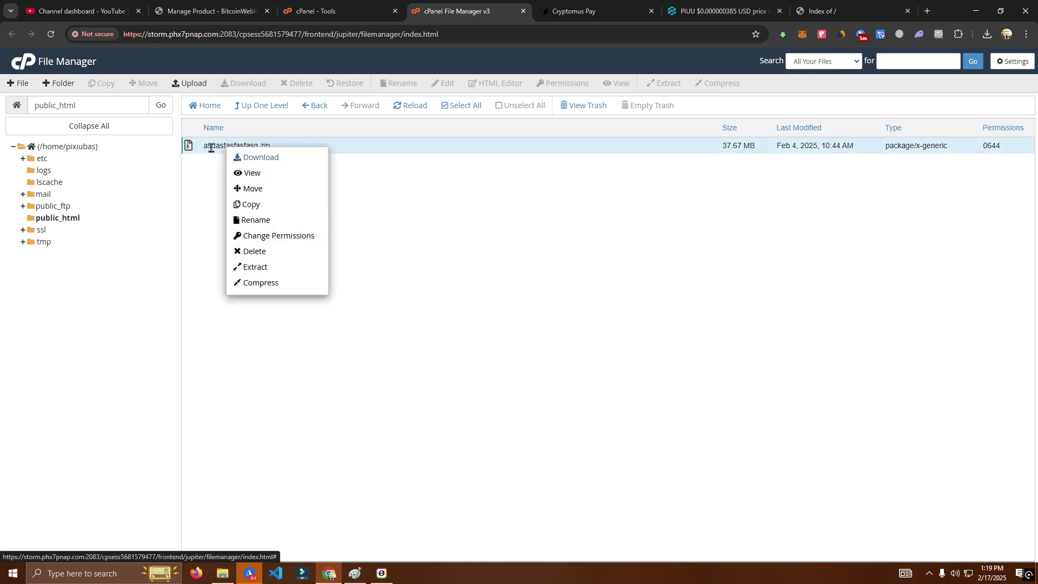
pyautogui.click(292, 270)
pyautogui.click(597, 361)
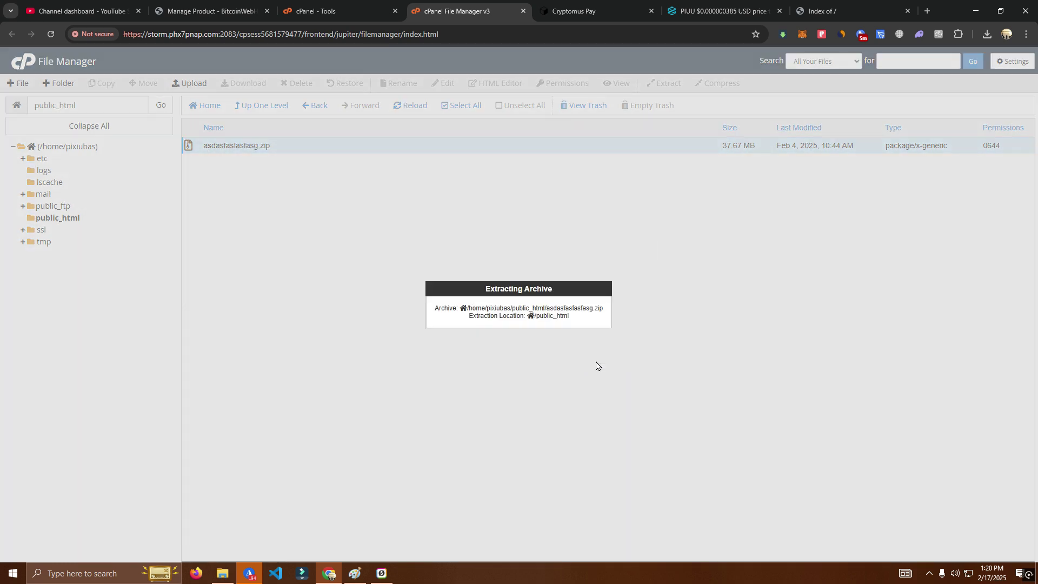
pyautogui.click(694, 415)
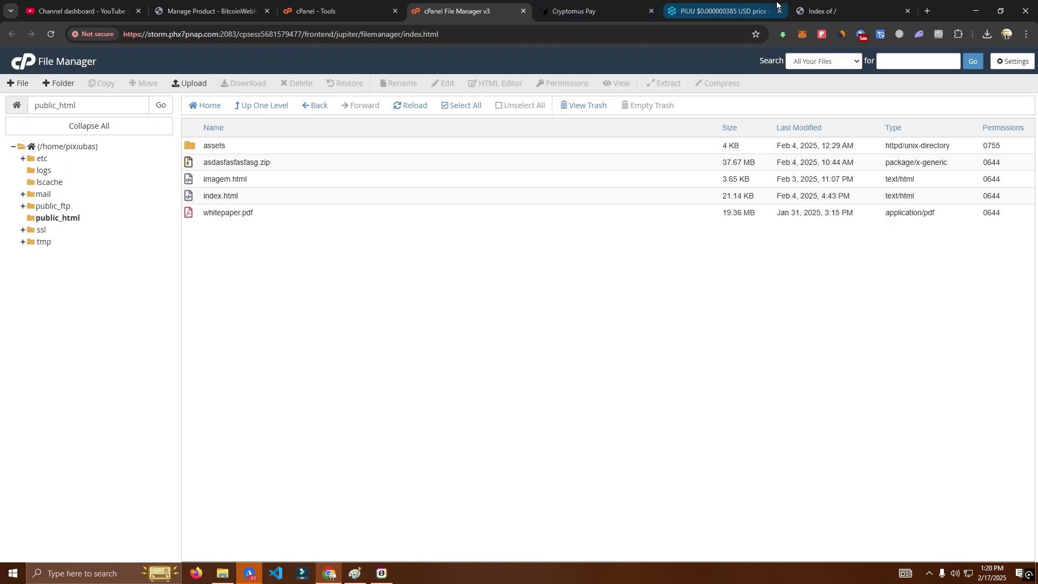
# - Reload pixiubase.com to confirm the full Pixiu the lucky Dragon site is back, then return to File Manager
pyautogui.click(818, 11)
pyautogui.click(50, 35)
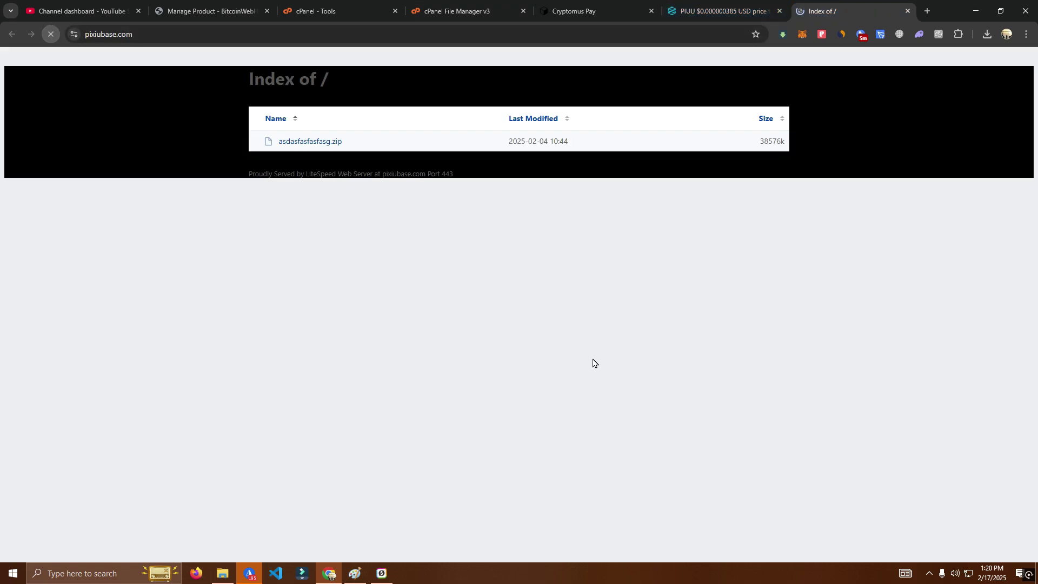
pyautogui.scroll(-20, 428, 237)
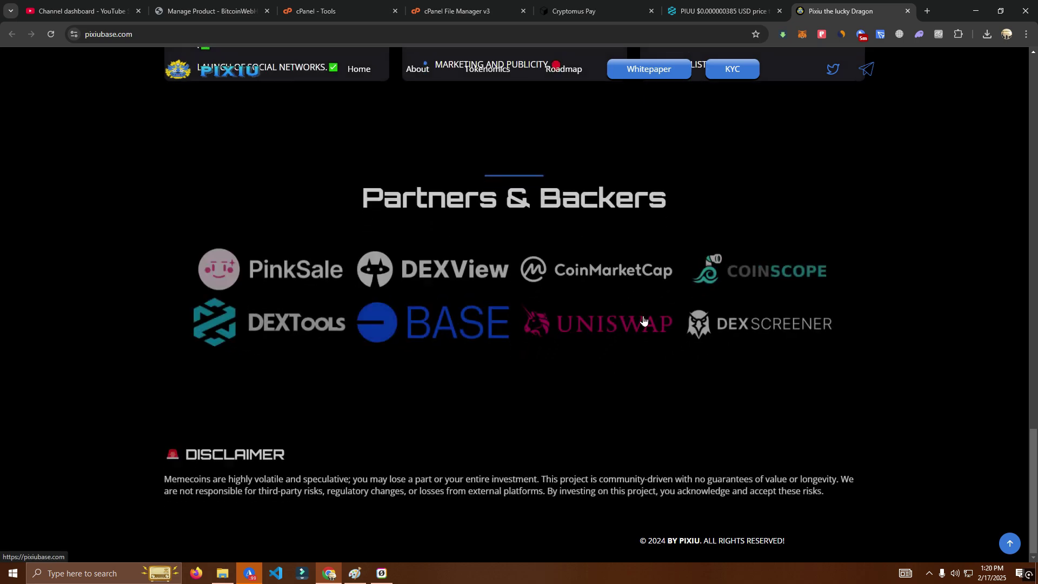
pyautogui.click(494, 6)
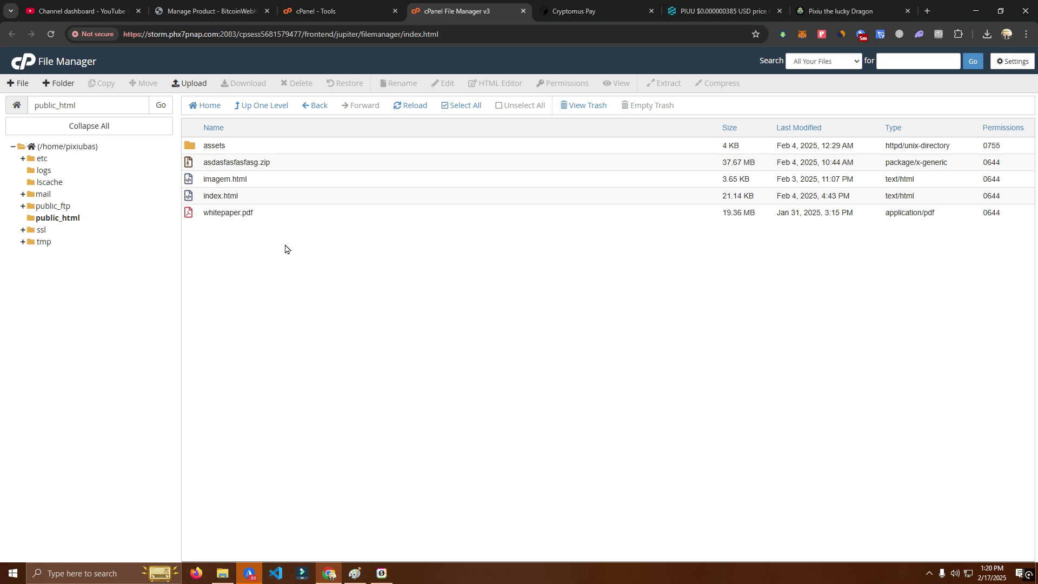
pyautogui.click(63, 219)
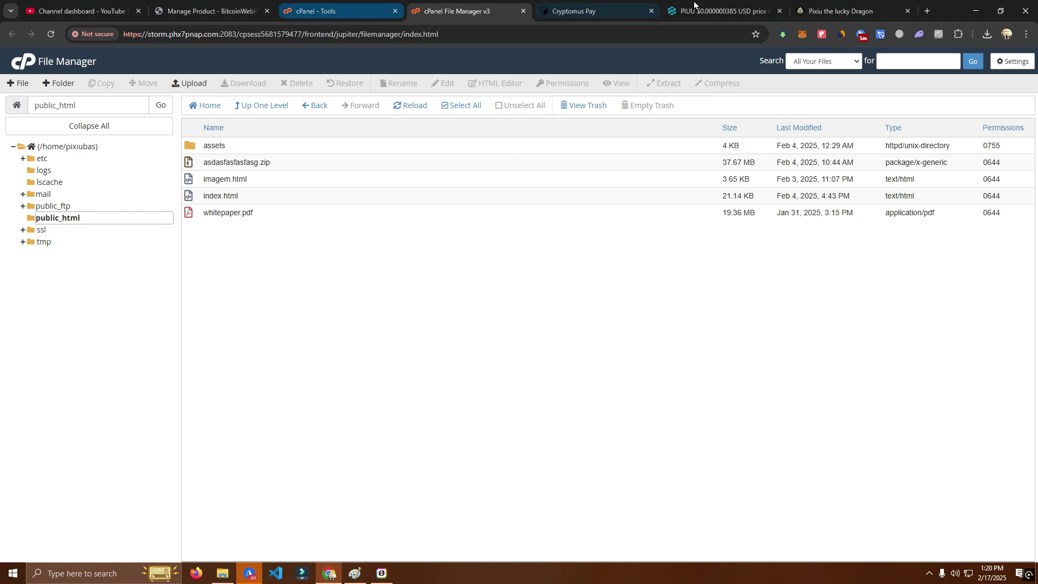
pyautogui.click(267, 4)
# - From the Manage Product page, open the Bitcoin Web Hosting homepage via its logo in a new tab
pyautogui.scroll(3, 616, 364)
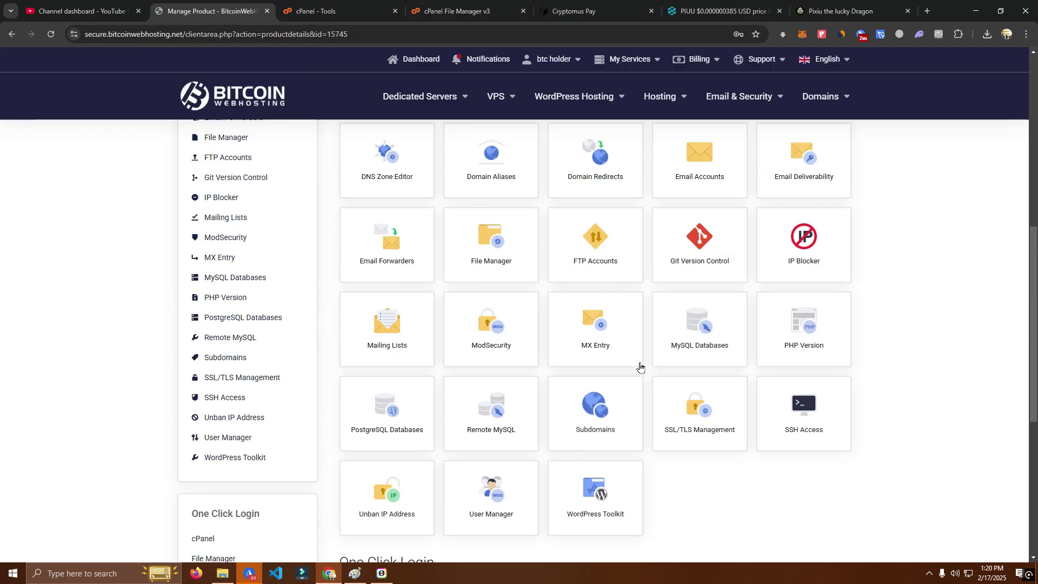
pyautogui.click(460, 10)
pyautogui.click(804, 5)
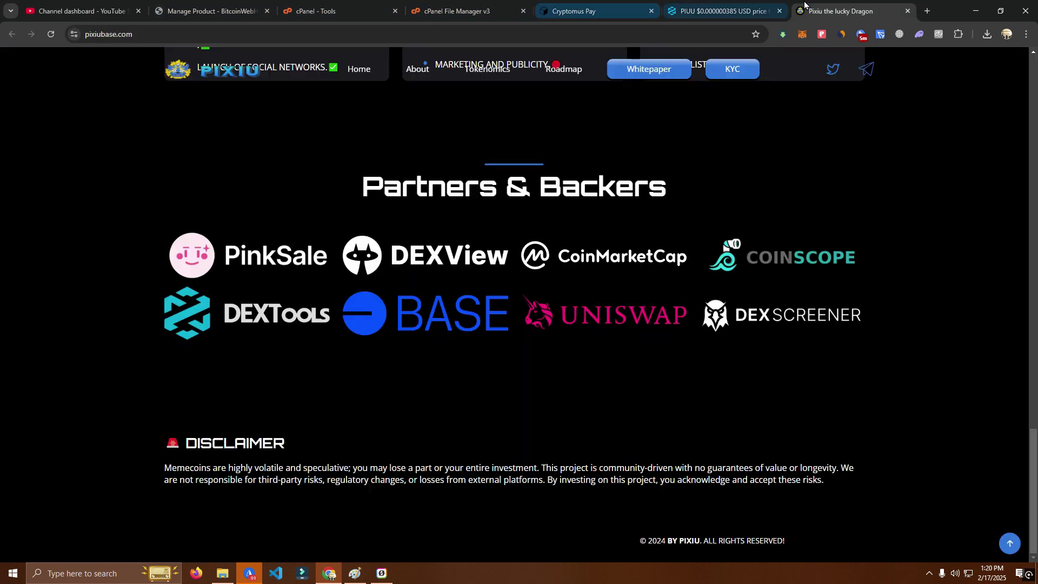
pyautogui.scroll(6, 519, 270)
pyautogui.click(243, 11)
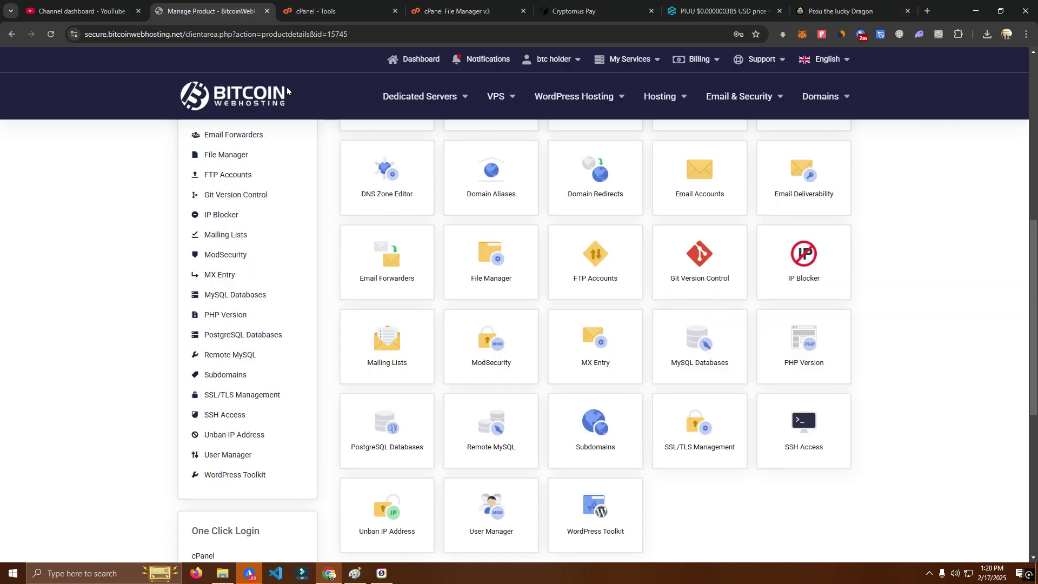
pyautogui.scroll(8, 232, 89)
pyautogui.rightClick(239, 101)
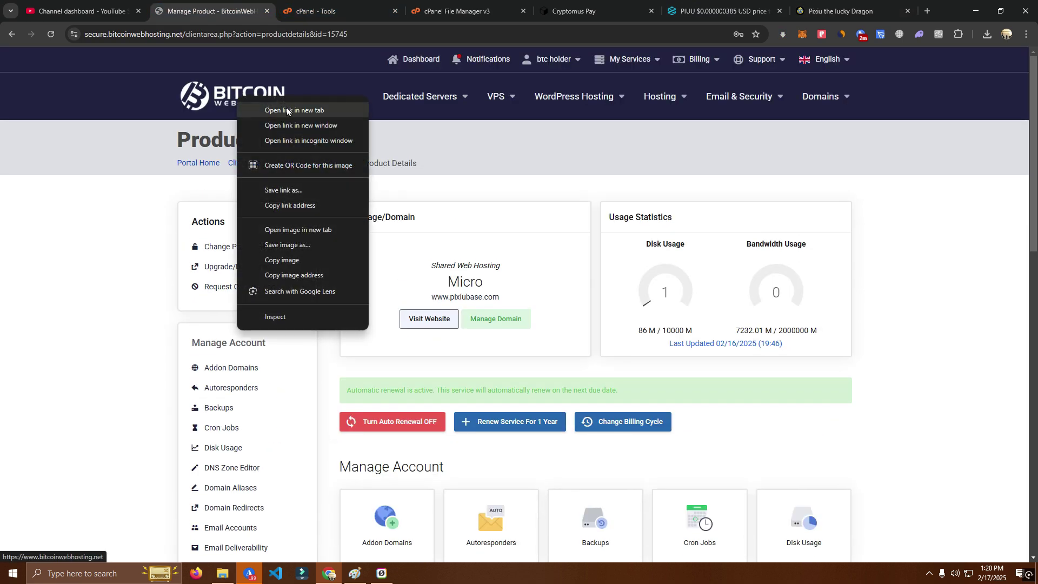
pyautogui.click(281, 108)
pyautogui.click(266, 9)
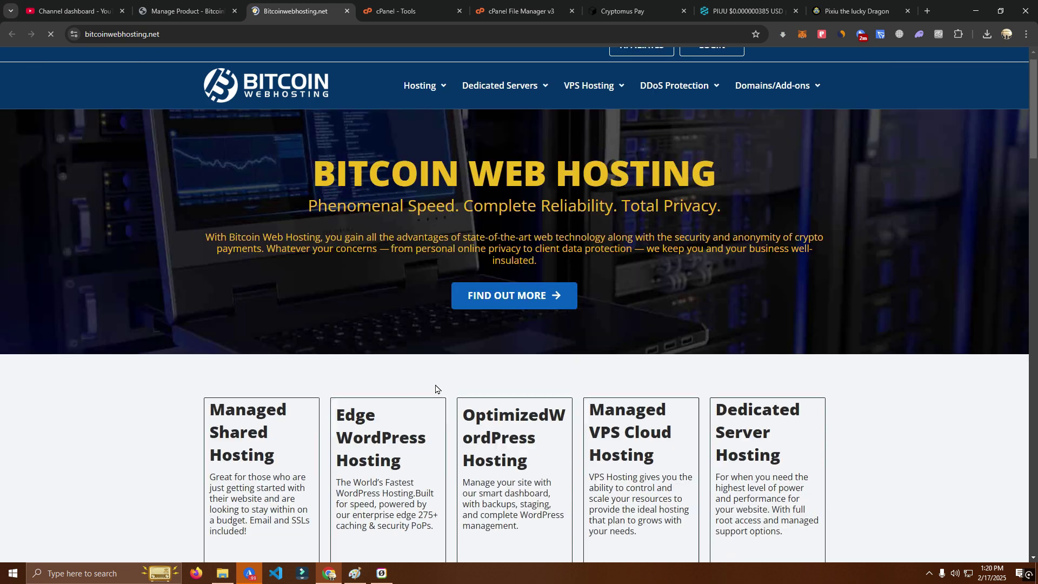
# - Browse the hosting plans, from Managed Shared at $3.00 to Dedicated Server at $99.00 monthly
pyautogui.scroll(-15, 456, 401)
pyautogui.scroll(-15, 565, 403)
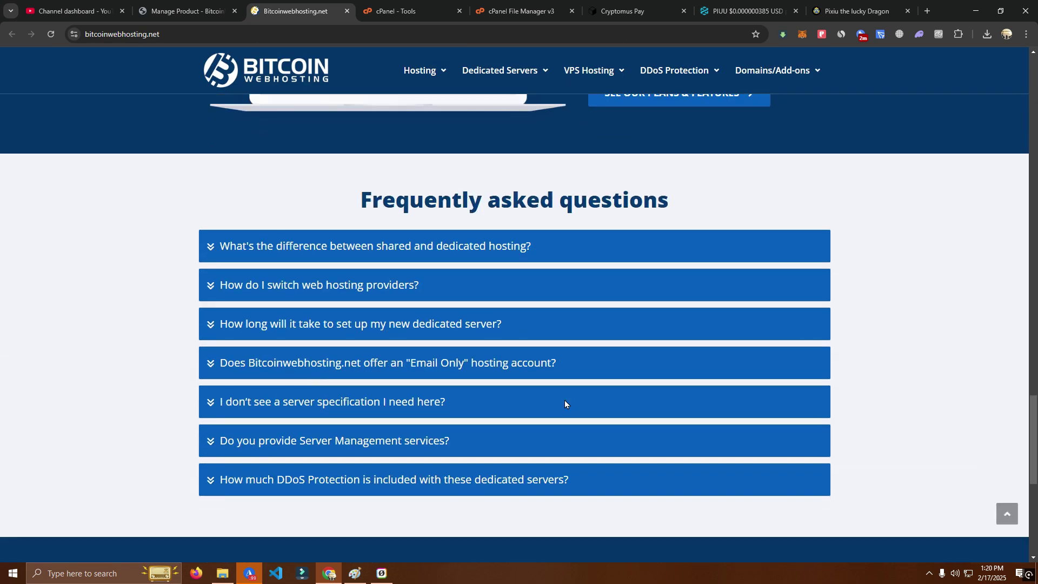
pyautogui.scroll(10, 567, 409)
pyautogui.scroll(10, 568, 413)
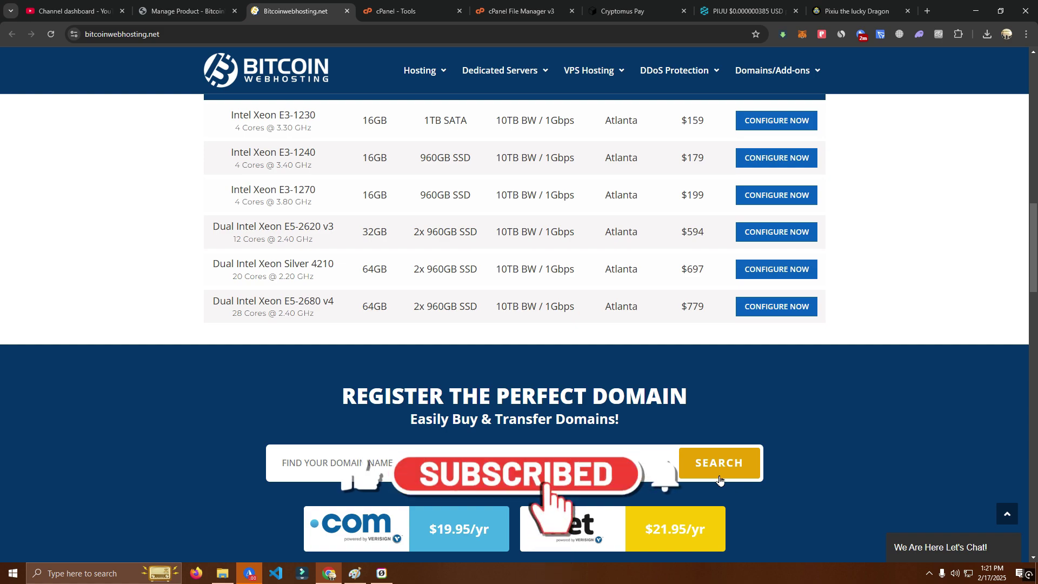
pyautogui.scroll(15, 757, 481)
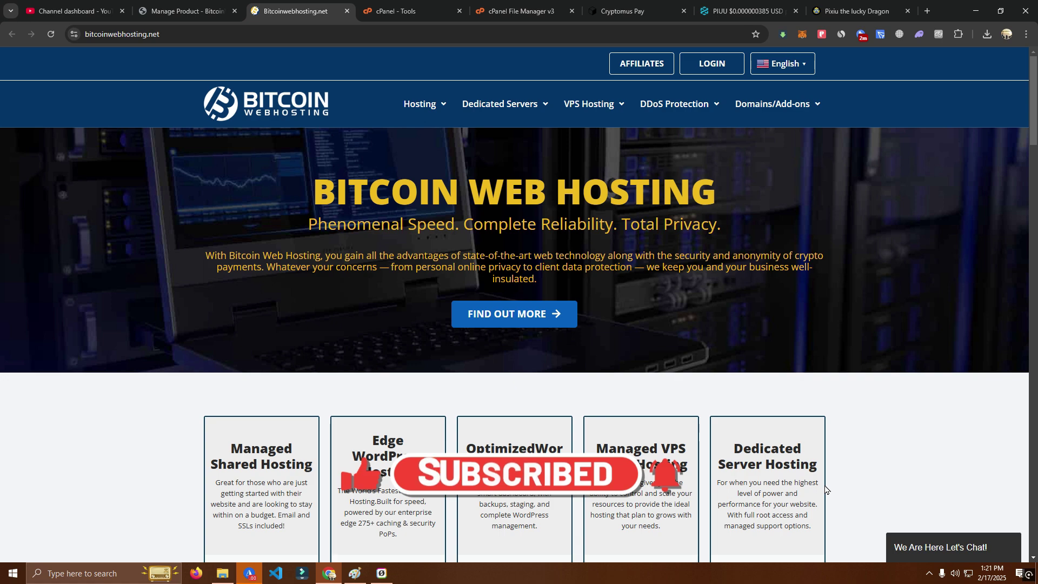
pyautogui.scroll(-6, 826, 489)
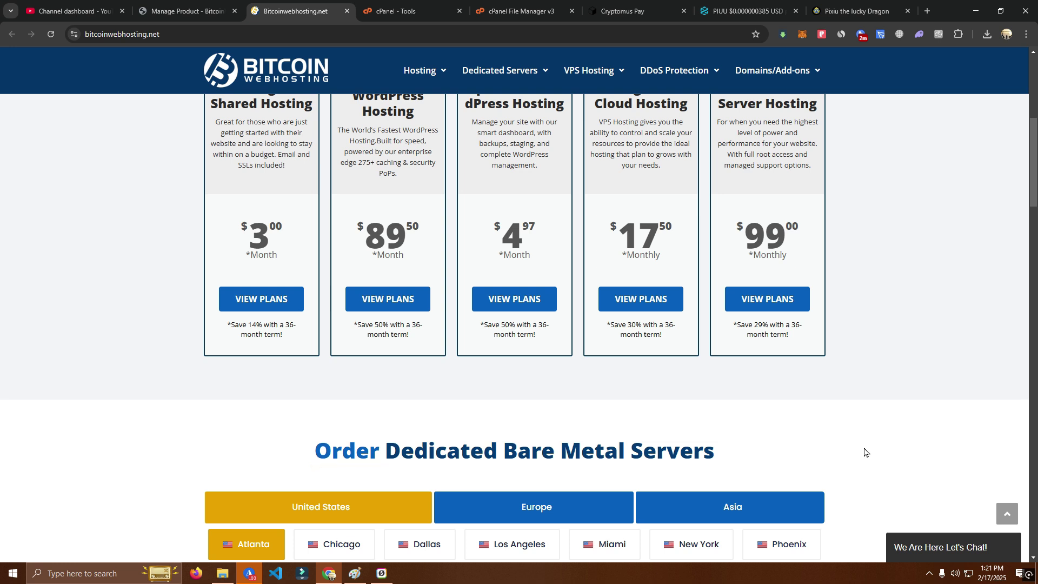
pyautogui.scroll(6, 850, 354)
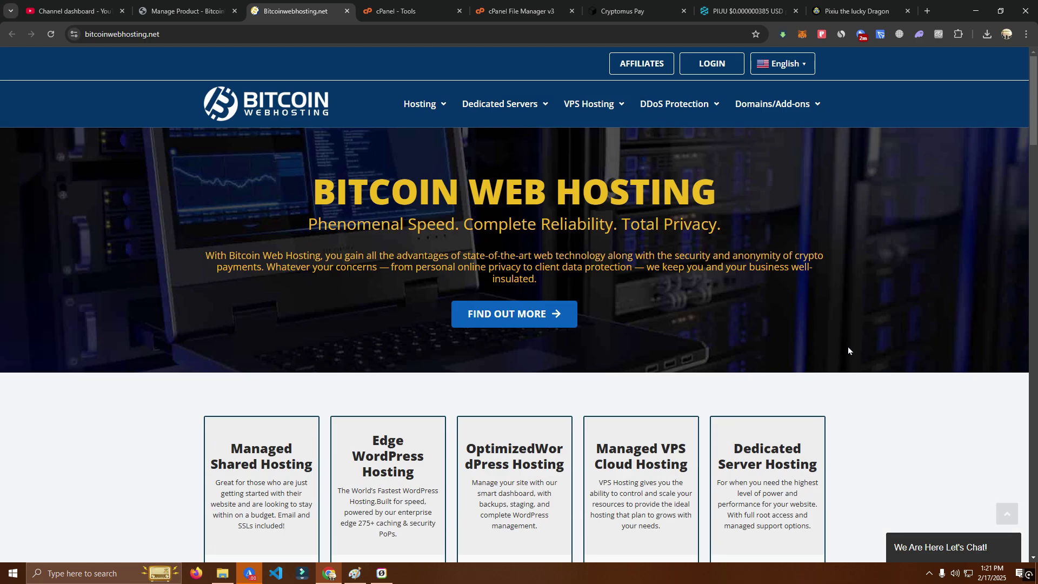
pyautogui.scroll(-2, 486, 357)
pyautogui.scroll(-15, 443, 359)
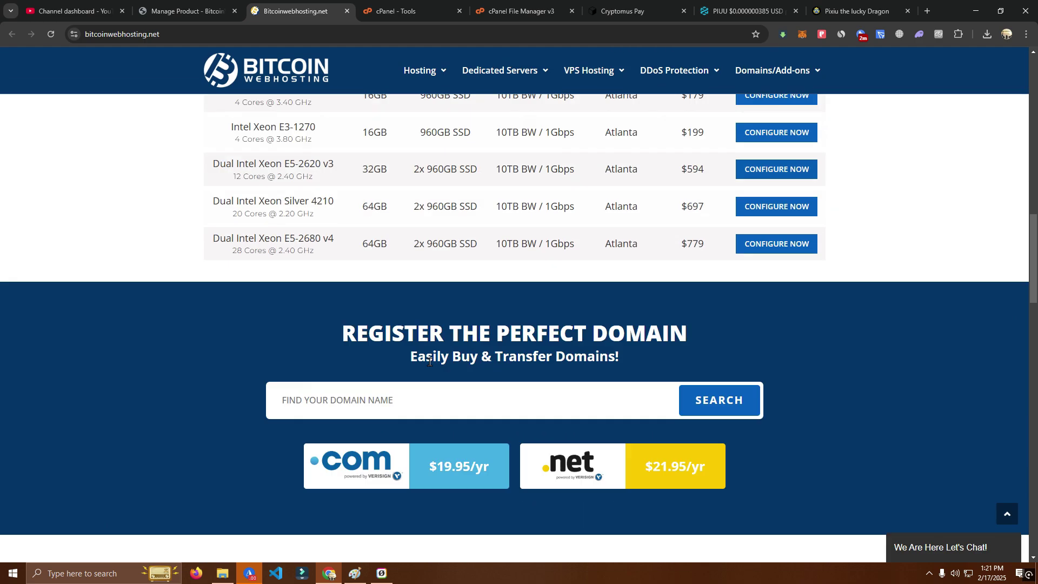
pyautogui.scroll(9, 419, 369)
pyautogui.scroll(3, 417, 372)
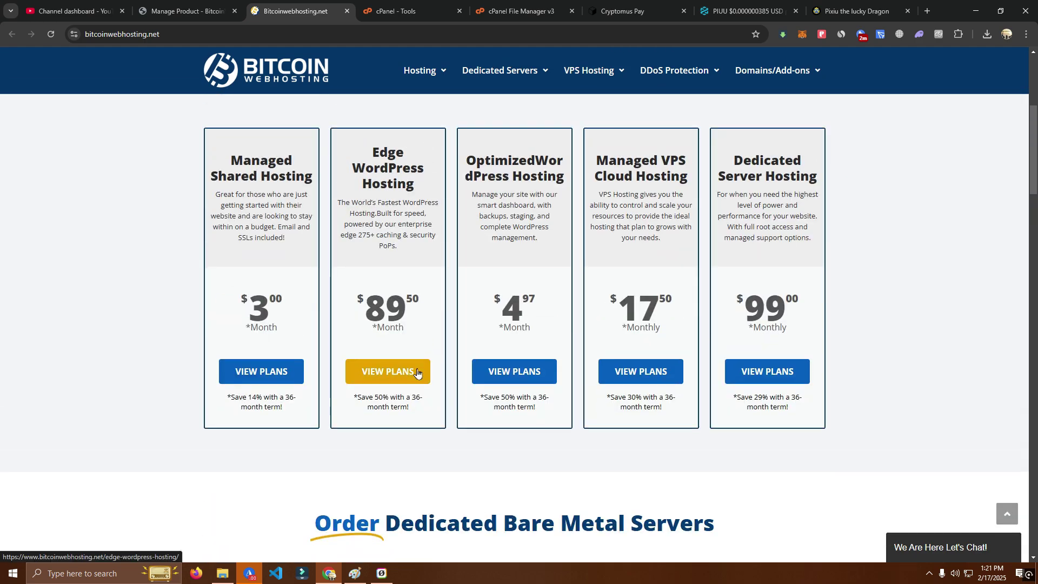